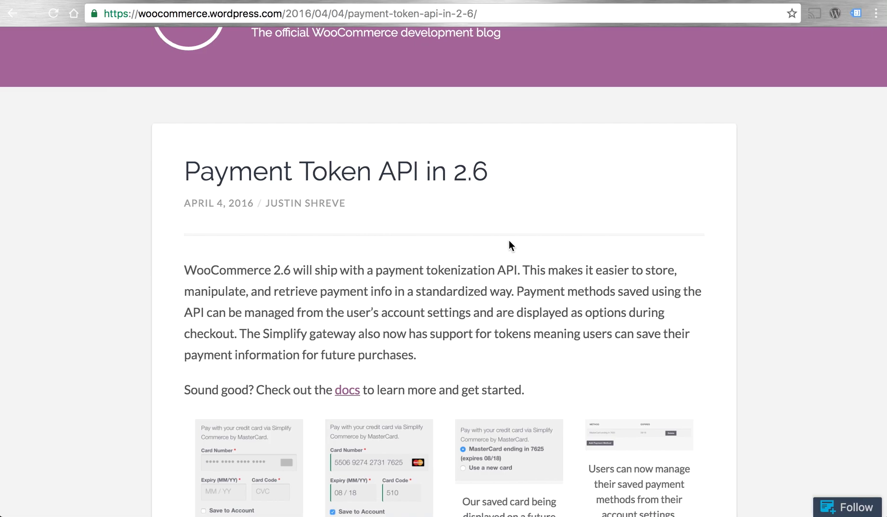
- Scroll through the Payment Token API in 2.6 post on the WooCommerce developer blog
{"action": "scroll", "coordinate": [508, 240], "scroll_direction": "down", "scroll_amount": 3}
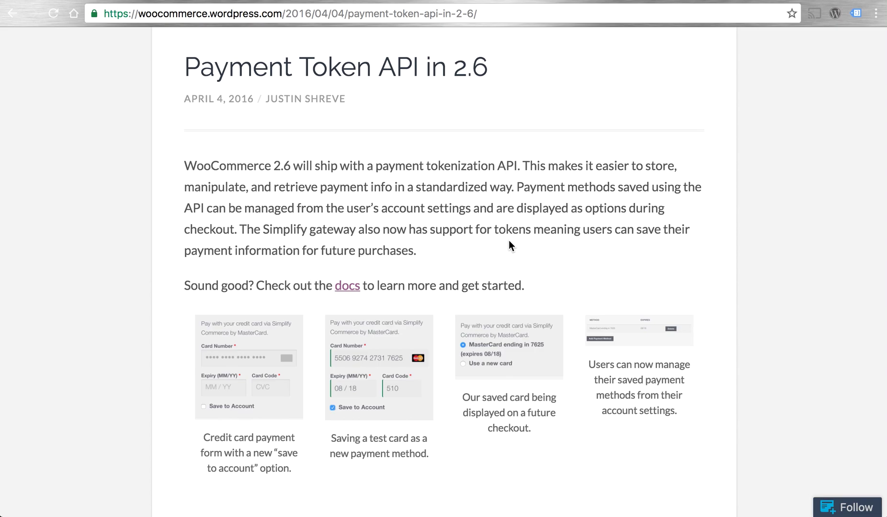
{"action": "scroll", "coordinate": [508, 245], "scroll_direction": "up", "scroll_amount": 3}
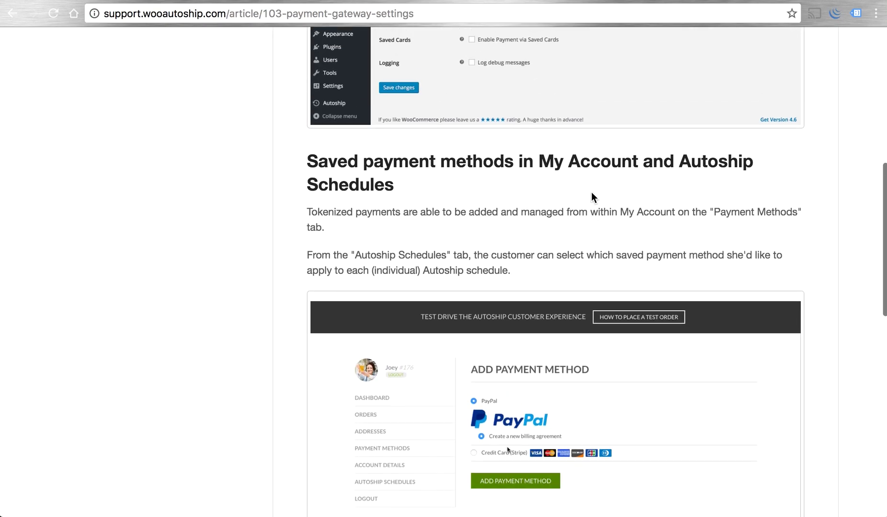
{"action": "key", "text": "super+r"}
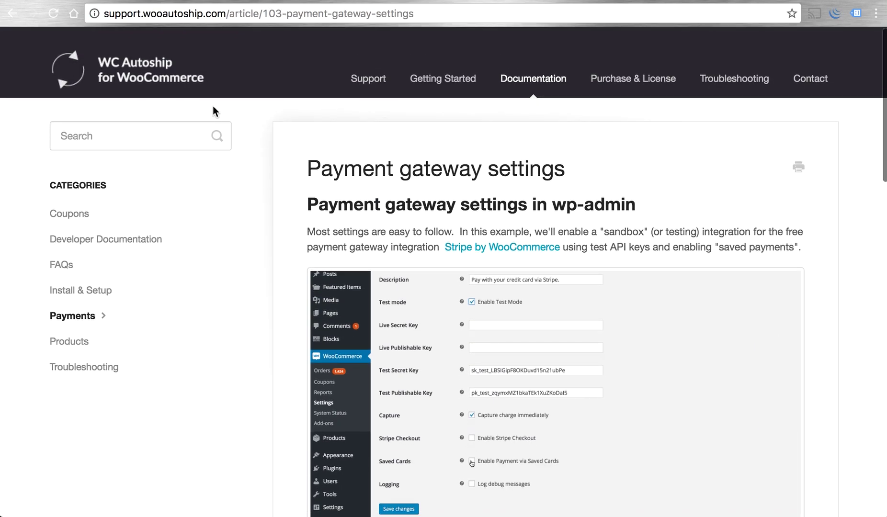
{"action": "left_click", "coordinate": [136, 80]}
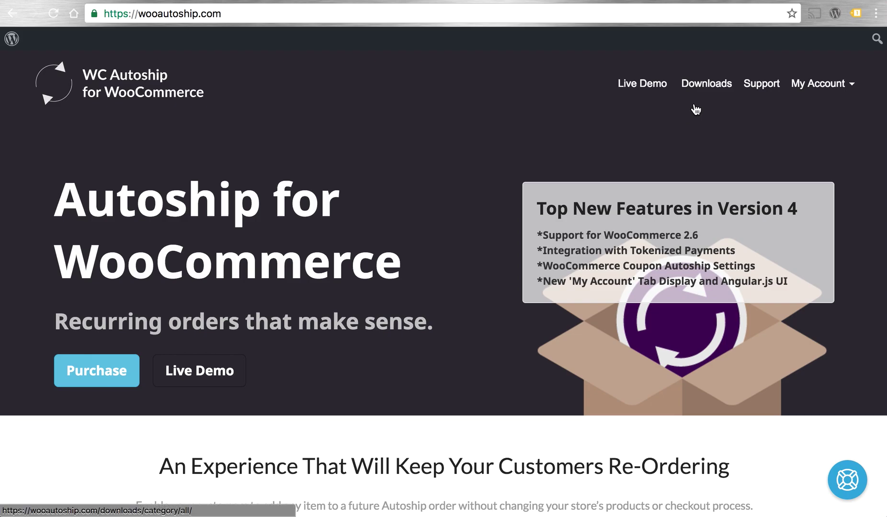
{"action": "left_click", "coordinate": [703, 88]}
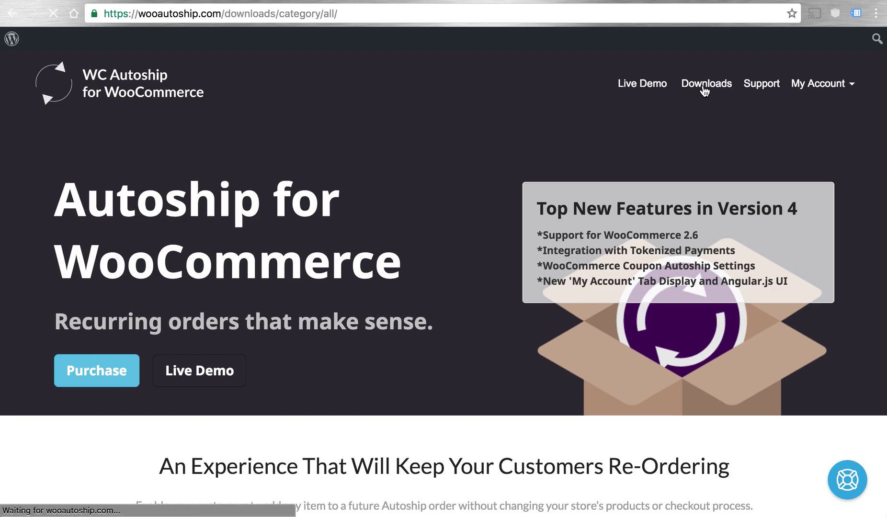
{"action": "scroll", "coordinate": [747, 232], "scroll_direction": "down", "scroll_amount": 5}
{"action": "scroll", "coordinate": [752, 227], "scroll_direction": "down", "scroll_amount": 6}
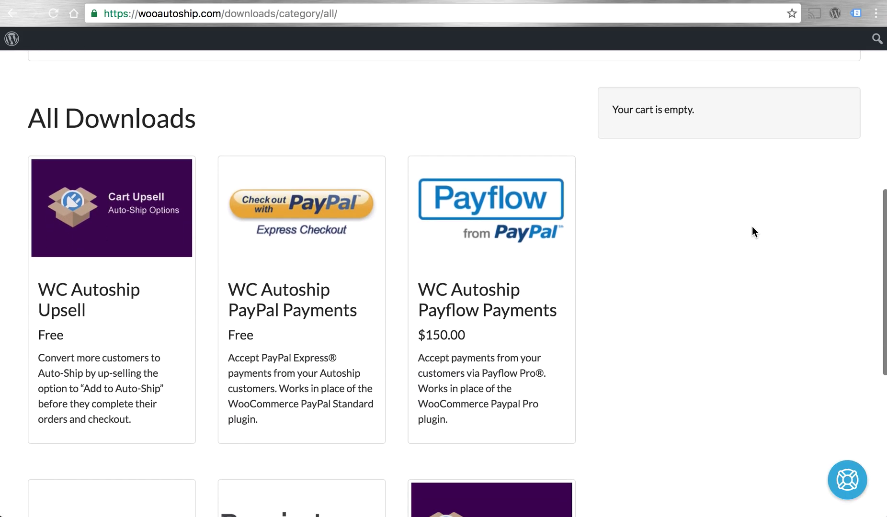
{"action": "scroll", "coordinate": [752, 227], "scroll_direction": "down", "scroll_amount": 5}
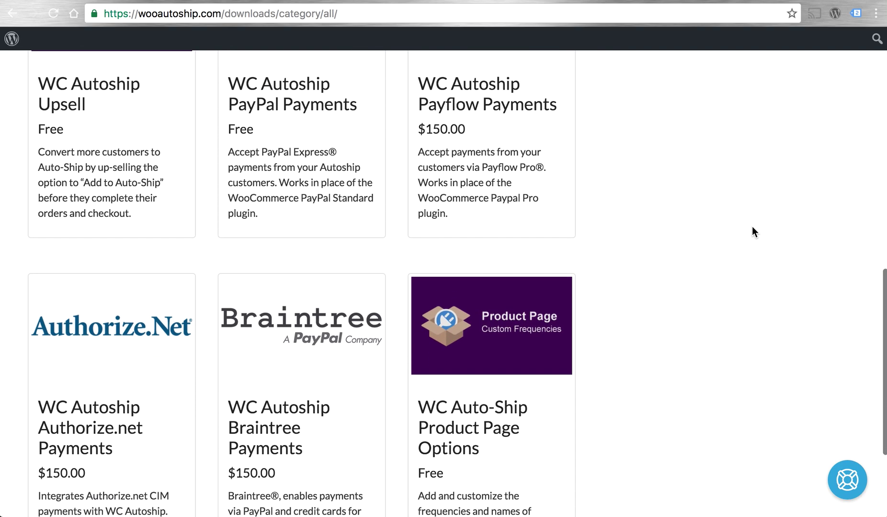
{"action": "scroll", "coordinate": [752, 231], "scroll_direction": "up", "scroll_amount": 15}
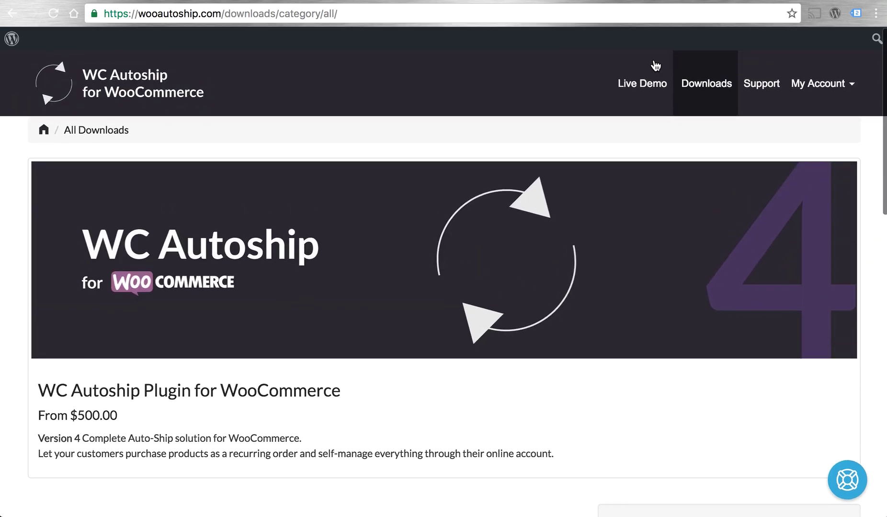
{"action": "left_click", "coordinate": [749, 89]}
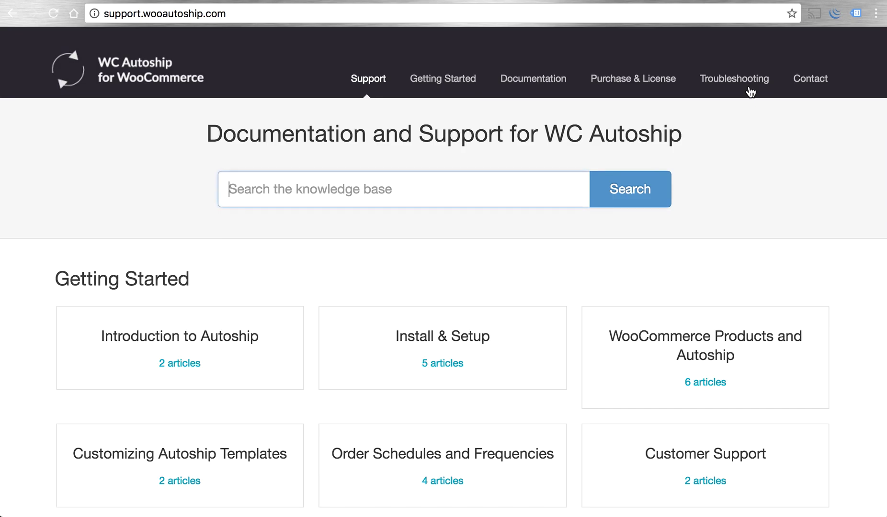
{"action": "scroll", "coordinate": [751, 92], "scroll_direction": "down", "scroll_amount": 10}
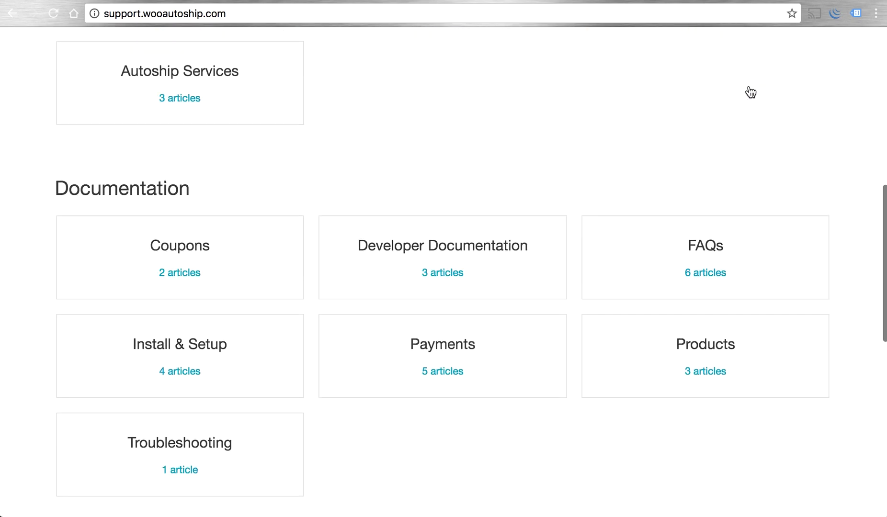
{"action": "scroll", "coordinate": [750, 92], "scroll_direction": "down", "scroll_amount": 2}
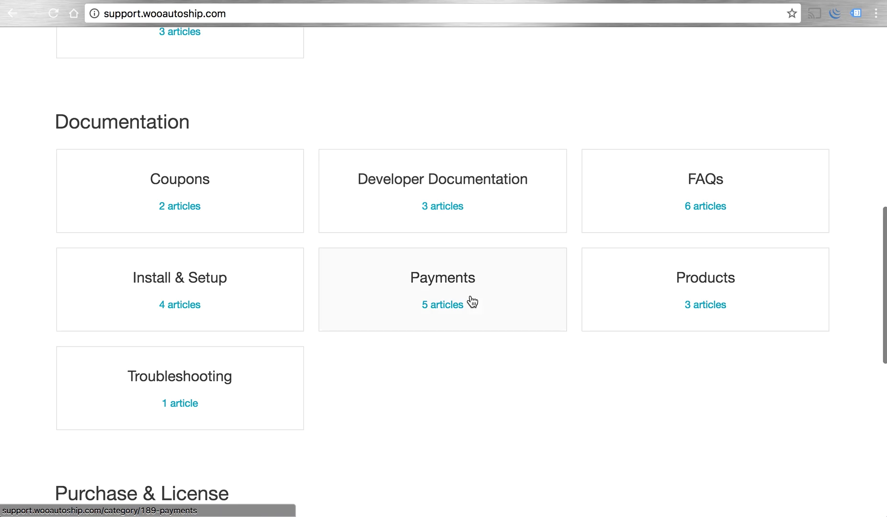
{"action": "left_click", "coordinate": [437, 280]}
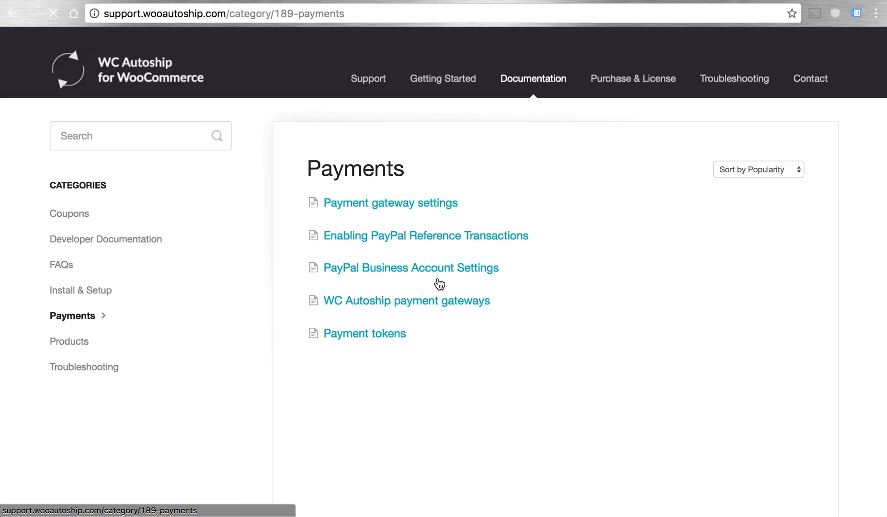
{"action": "left_click", "coordinate": [392, 203]}
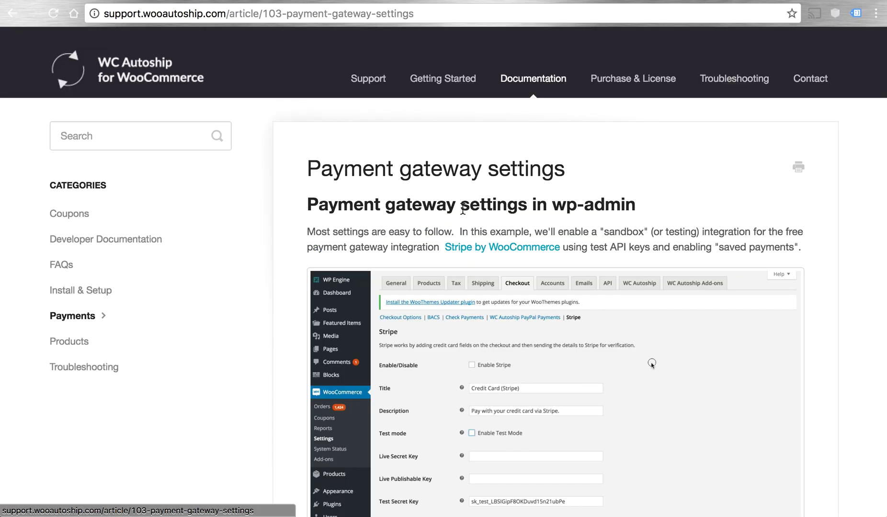
{"action": "scroll", "coordinate": [613, 271], "scroll_direction": "down", "scroll_amount": 6}
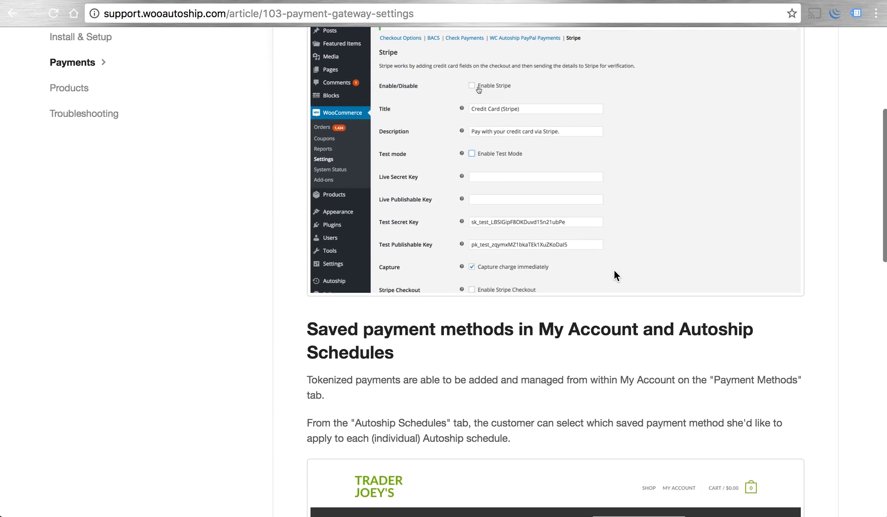
{"action": "scroll", "coordinate": [615, 271], "scroll_direction": "down", "scroll_amount": 3}
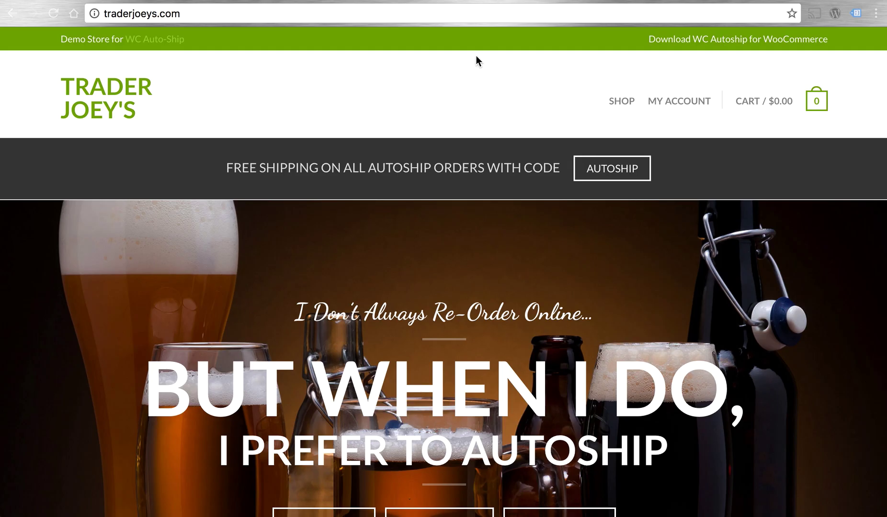
- Open the Belgian Ale Yeast 10g product page from the shop listing
{"action": "left_click", "coordinate": [515, 75]}
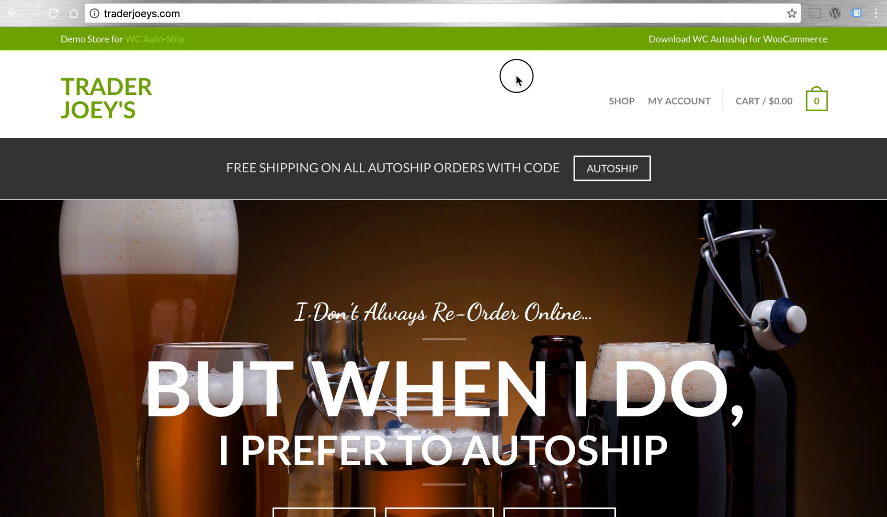
{"action": "left_click", "coordinate": [621, 102]}
{"action": "scroll", "coordinate": [621, 311], "scroll_direction": "down", "scroll_amount": 2}
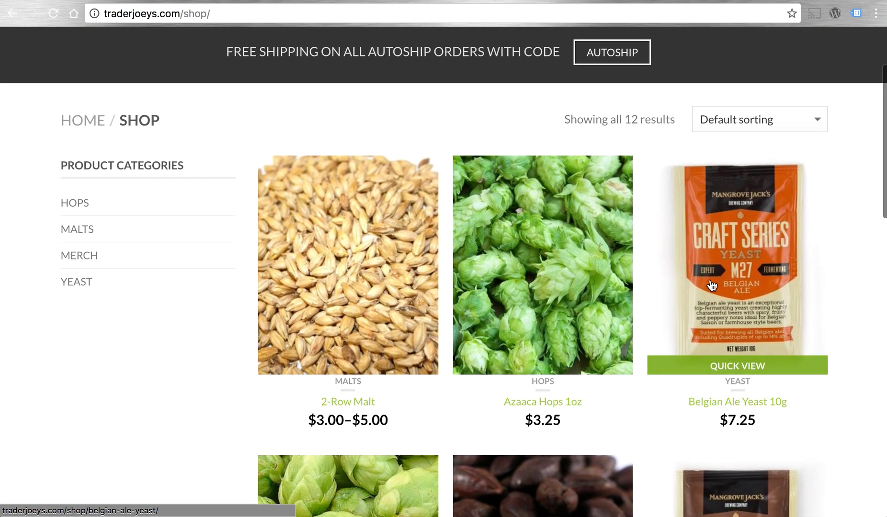
{"action": "left_click", "coordinate": [711, 285]}
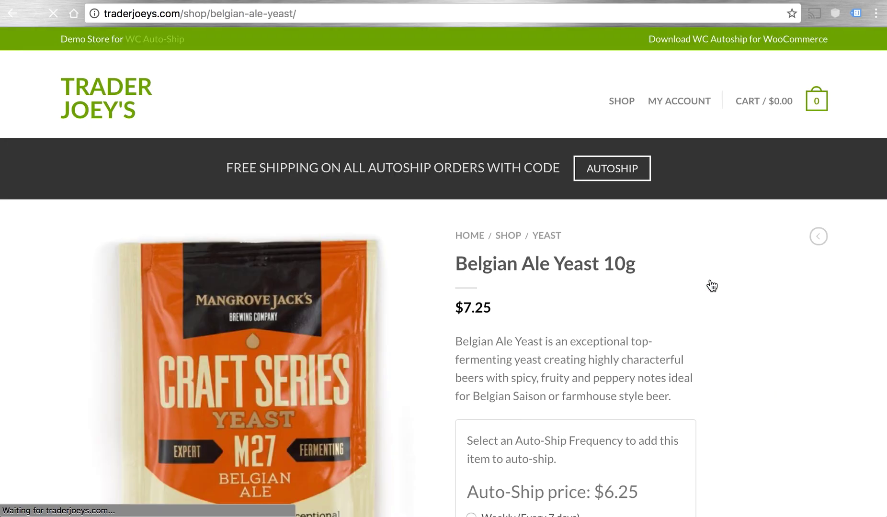
- Add 2 packs of the yeast to the cart on Monthly (Every 30 days) auto-ship
{"action": "scroll", "coordinate": [776, 319], "scroll_direction": "down", "scroll_amount": 3}
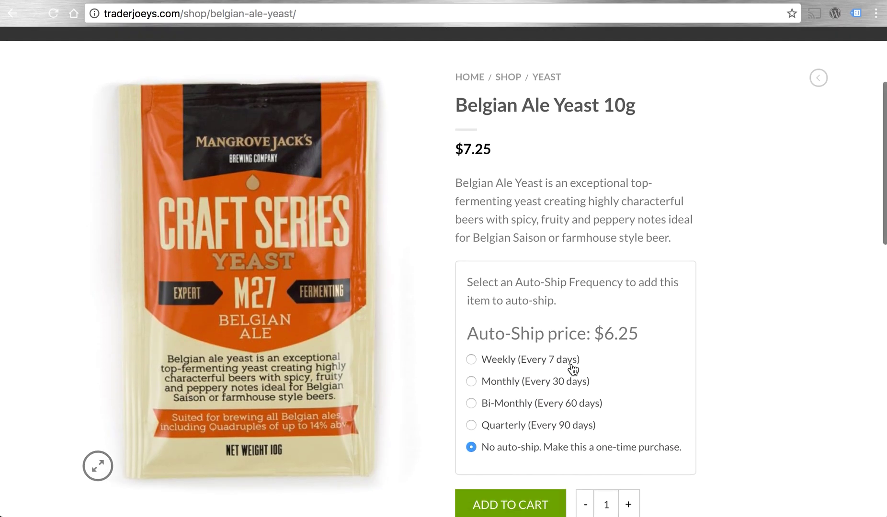
{"action": "scroll", "coordinate": [565, 368], "scroll_direction": "down", "scroll_amount": 1}
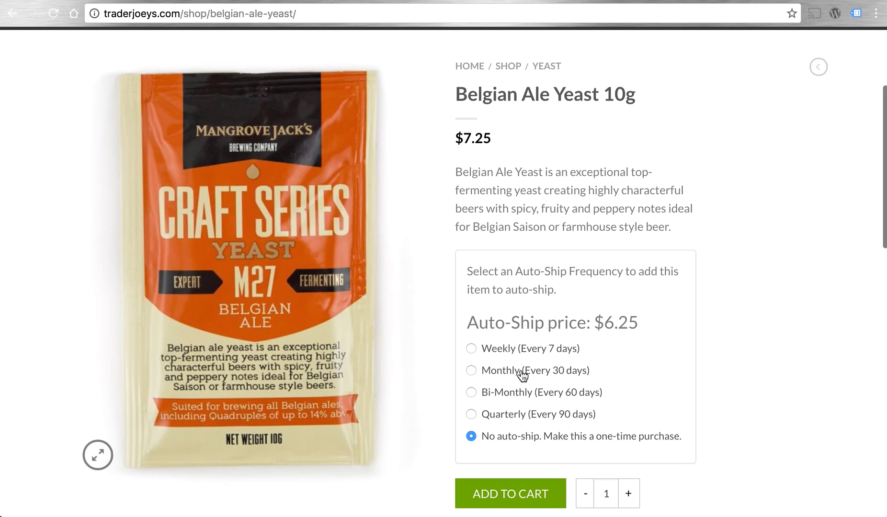
{"action": "scroll", "coordinate": [605, 364], "scroll_direction": "down", "scroll_amount": 1}
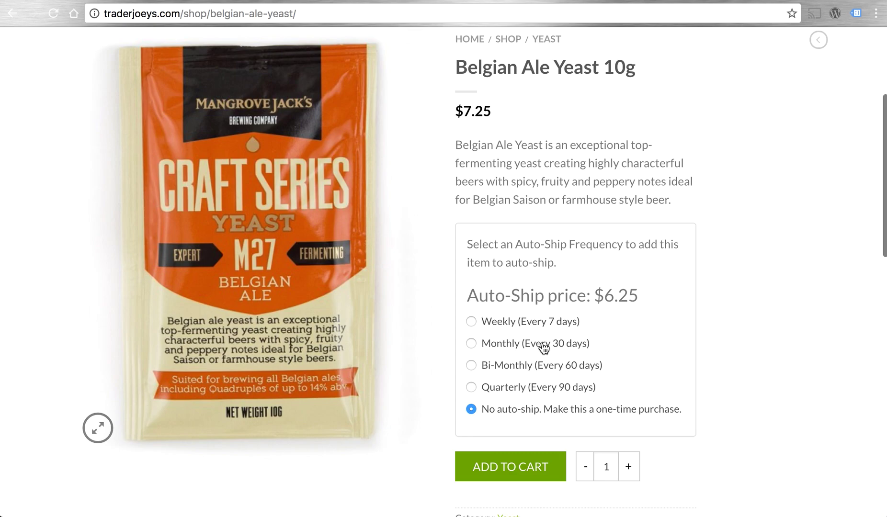
{"action": "left_click", "coordinate": [547, 348]}
{"action": "left_click", "coordinate": [630, 462]}
{"action": "left_click", "coordinate": [494, 468]}
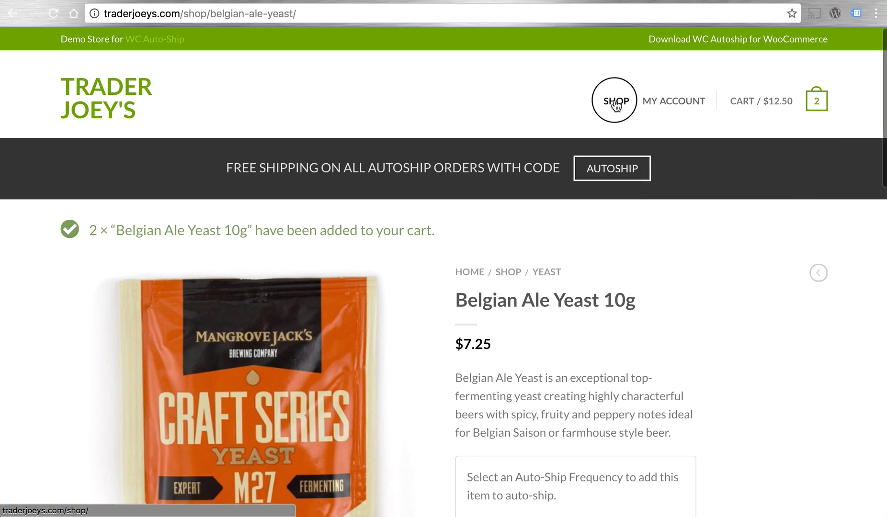
- Return to the shop listing and open the 2-Row Malt product page
{"action": "left_click", "coordinate": [615, 103]}
{"action": "scroll", "coordinate": [661, 234], "scroll_direction": "down", "scroll_amount": 10}
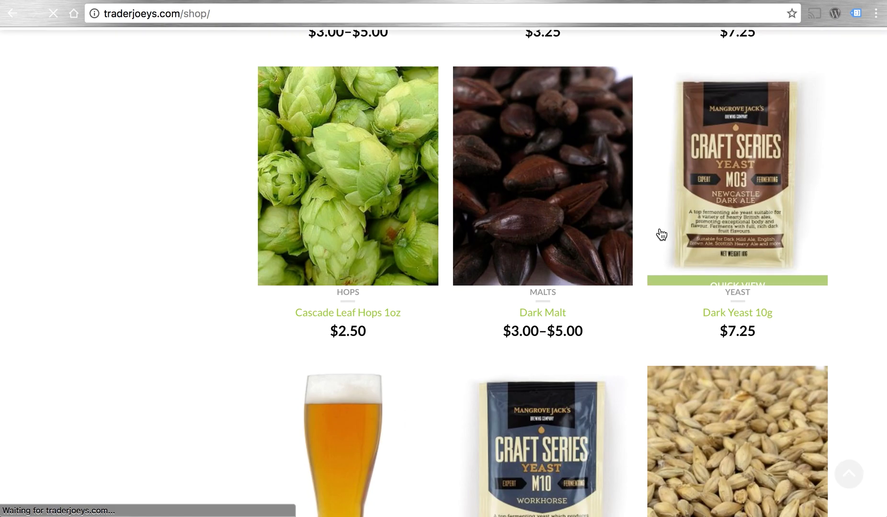
{"action": "scroll", "coordinate": [394, 162], "scroll_direction": "up", "scroll_amount": 5}
{"action": "left_click", "coordinate": [378, 170]}
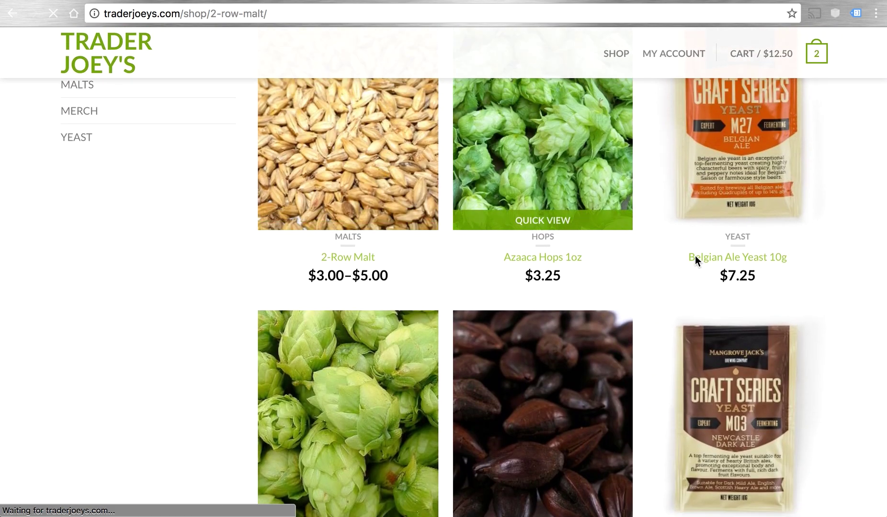
- Add 3 bags of 5 lbs malt on Bi-Monthly (60-day) auto-ship to the cart
{"action": "scroll", "coordinate": [718, 278], "scroll_direction": "down", "scroll_amount": 2}
{"action": "left_click", "coordinate": [621, 375]}
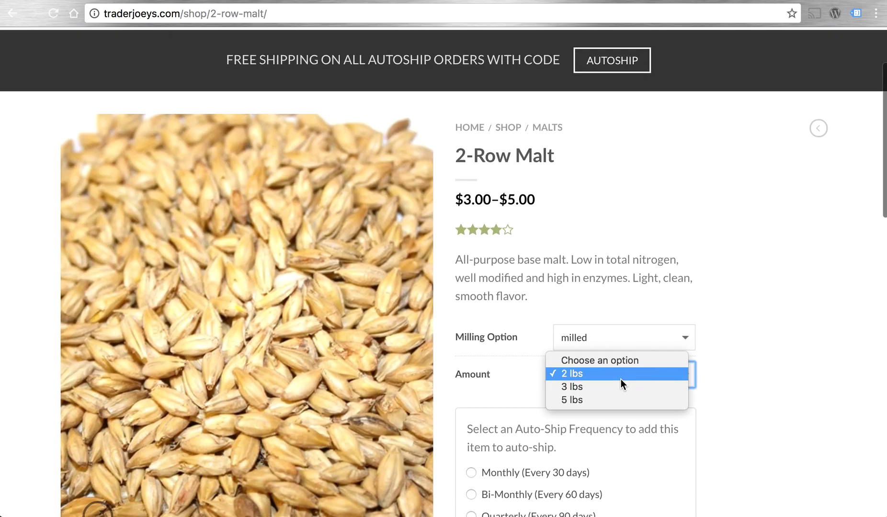
{"action": "left_click", "coordinate": [607, 400]}
{"action": "scroll", "coordinate": [775, 409], "scroll_direction": "down", "scroll_amount": 1}
{"action": "scroll", "coordinate": [775, 409], "scroll_direction": "down", "scroll_amount": 3}
{"action": "scroll", "coordinate": [774, 409], "scroll_direction": "up", "scroll_amount": 1}
{"action": "scroll", "coordinate": [774, 409], "scroll_direction": "down", "scroll_amount": 2}
{"action": "left_click", "coordinate": [554, 352]}
{"action": "left_click", "coordinate": [627, 482]}
{"action": "left_click", "coordinate": [627, 479]}
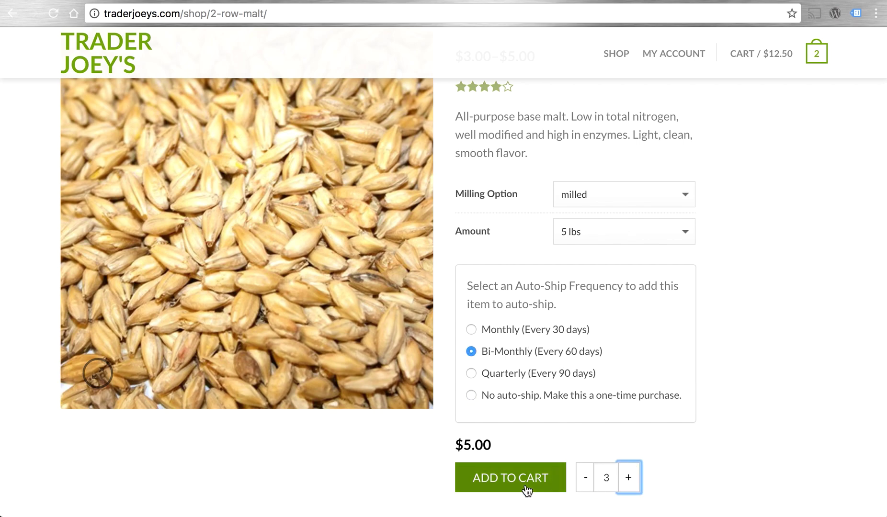
{"action": "left_click", "coordinate": [525, 488]}
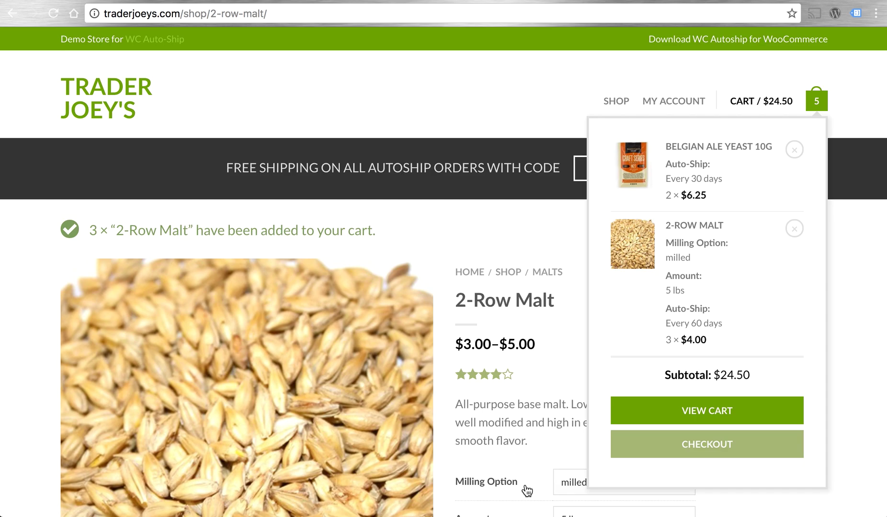
- Review the shopping cart's current contents
{"action": "left_click", "coordinate": [742, 105]}
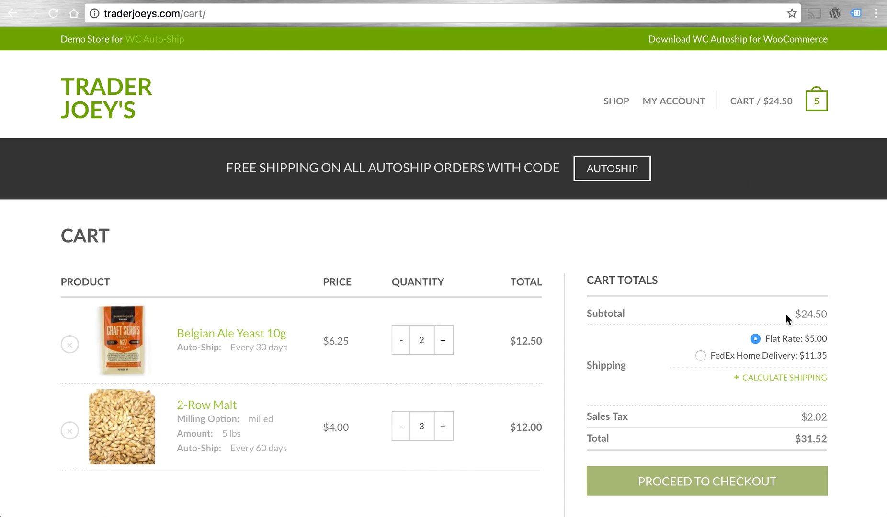
{"action": "scroll", "coordinate": [784, 314], "scroll_direction": "down", "scroll_amount": 2}
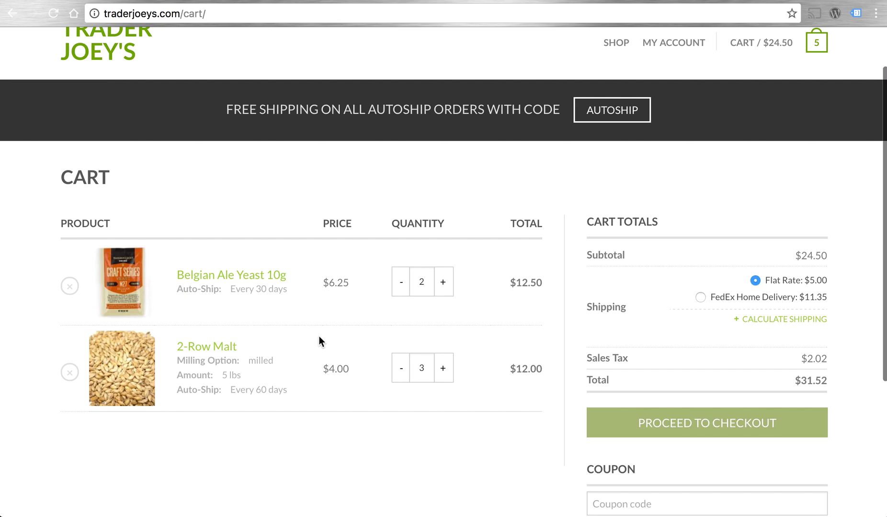
{"action": "scroll", "coordinate": [686, 161], "scroll_direction": "up", "scroll_amount": 1}
- Add one Das Beer Boot ($21.40) to the cart from its product page
{"action": "left_click", "coordinate": [618, 65]}
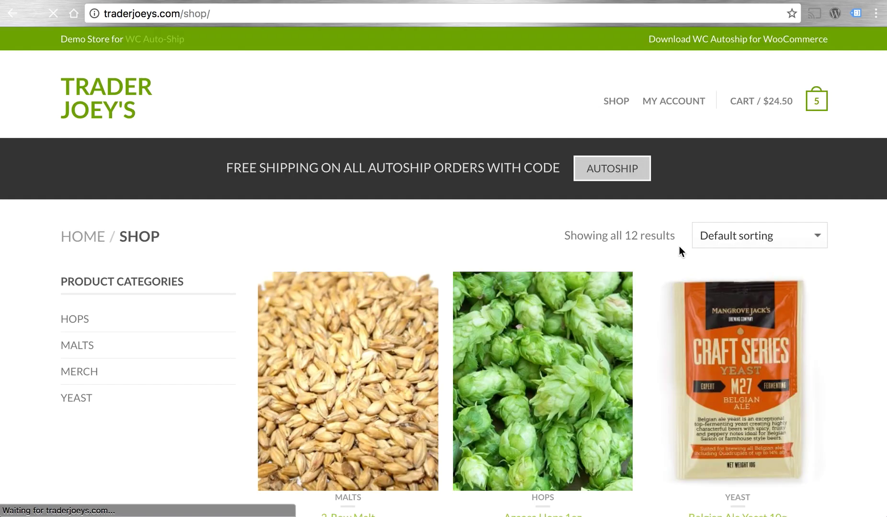
{"action": "scroll", "coordinate": [679, 248], "scroll_direction": "down", "scroll_amount": 10}
{"action": "scroll", "coordinate": [679, 246], "scroll_direction": "down", "scroll_amount": 3}
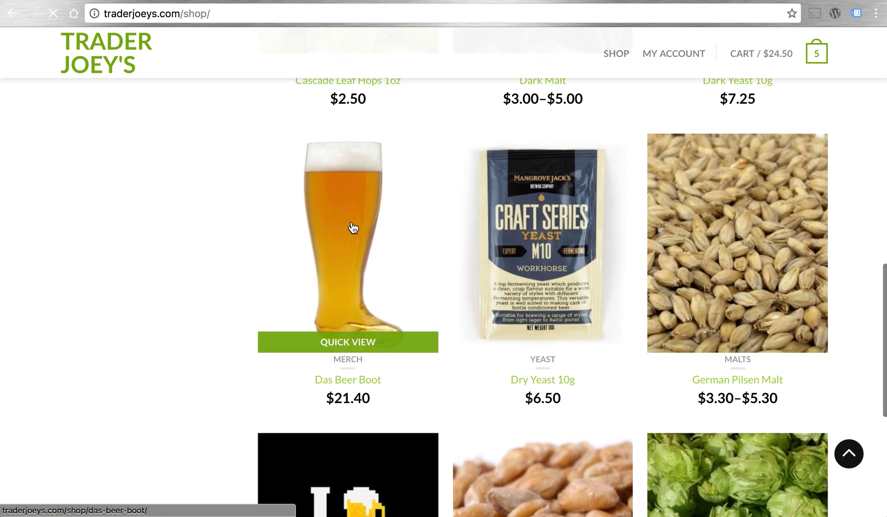
{"action": "left_click", "coordinate": [353, 228]}
{"action": "scroll", "coordinate": [647, 297], "scroll_direction": "down", "scroll_amount": 2}
{"action": "left_click", "coordinate": [548, 456]}
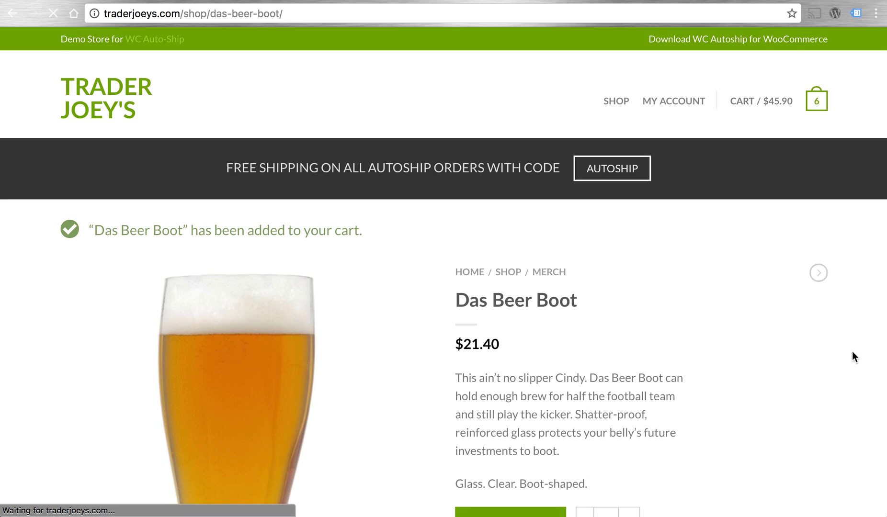
{"action": "scroll", "coordinate": [723, 311], "scroll_direction": "down", "scroll_amount": 1}
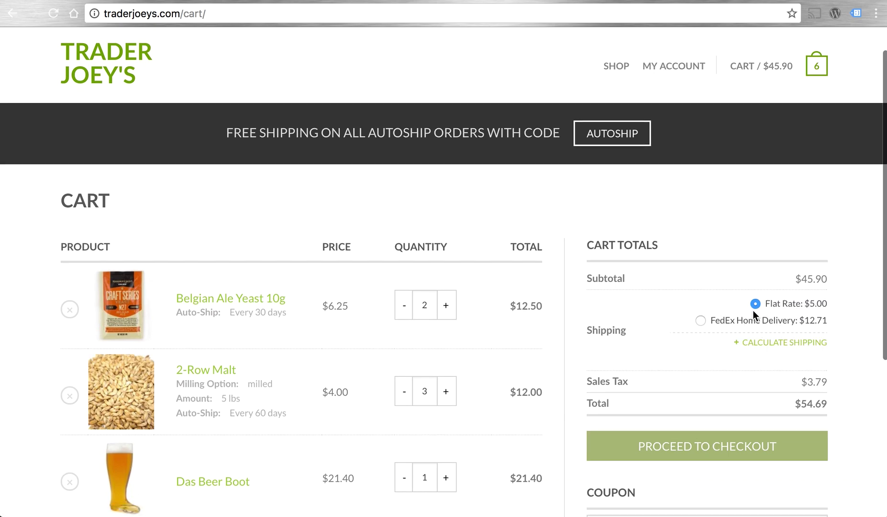
- Apply coupon code 'autoship' for free shipping, bringing the total to $49.69
{"action": "scroll", "coordinate": [841, 332], "scroll_direction": "down", "scroll_amount": 1}
{"action": "scroll", "coordinate": [841, 332], "scroll_direction": "down", "scroll_amount": 1}
{"action": "scroll", "coordinate": [790, 325], "scroll_direction": "down", "scroll_amount": 1}
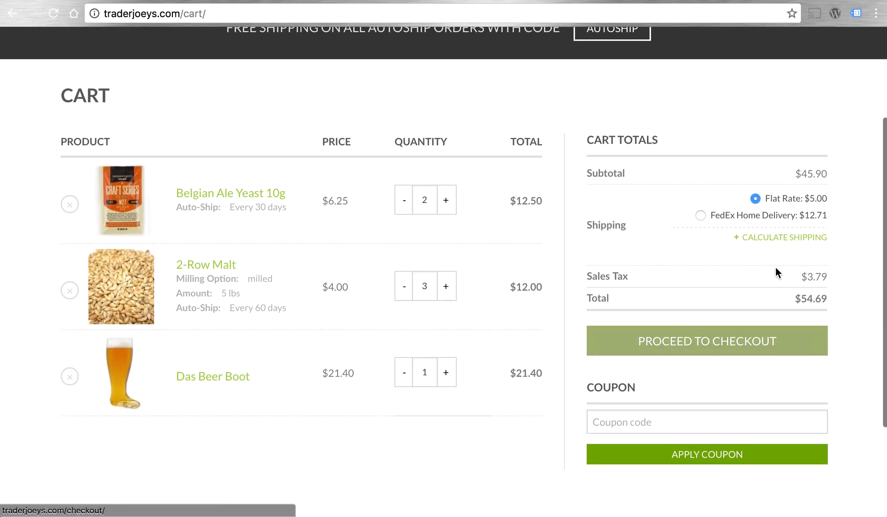
{"action": "left_click", "coordinate": [651, 422]}
{"action": "type", "text": "autoship"}
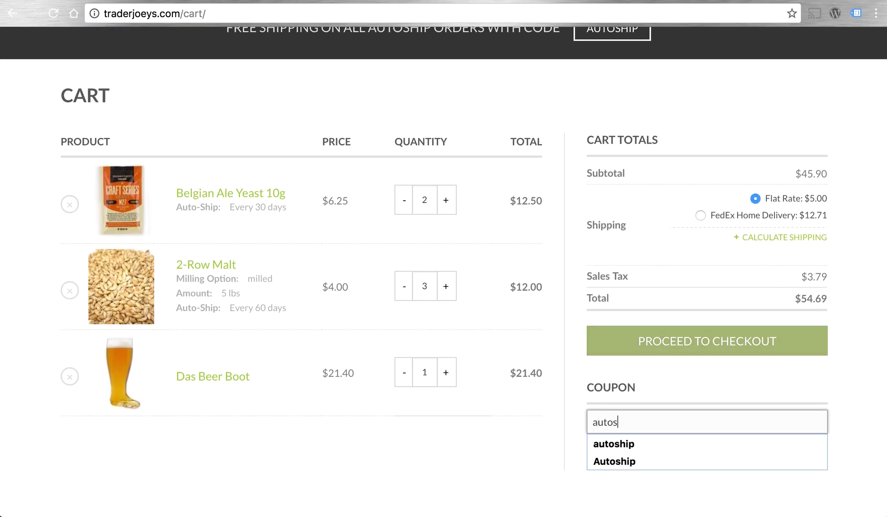
{"action": "left_click", "coordinate": [712, 386]}
{"action": "scroll", "coordinate": [712, 386], "scroll_direction": "up", "scroll_amount": 2}
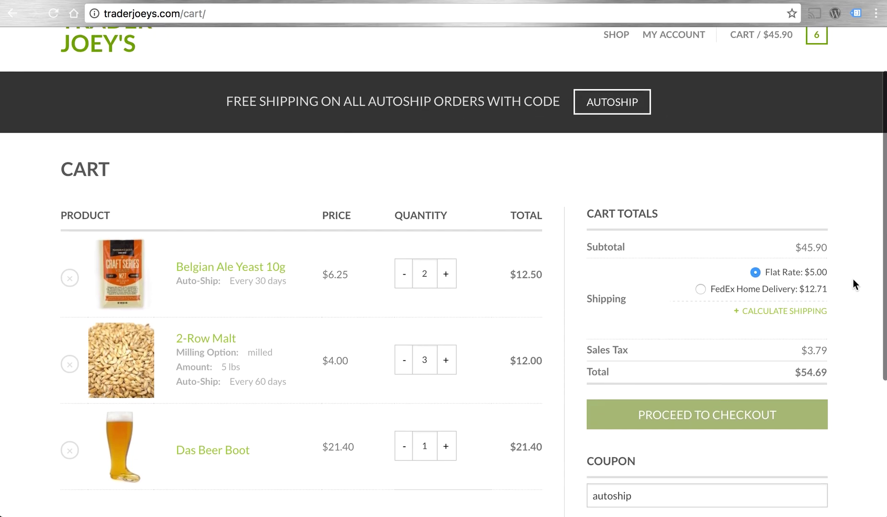
{"action": "scroll", "coordinate": [853, 280], "scroll_direction": "down", "scroll_amount": 2}
{"action": "left_click", "coordinate": [743, 452]}
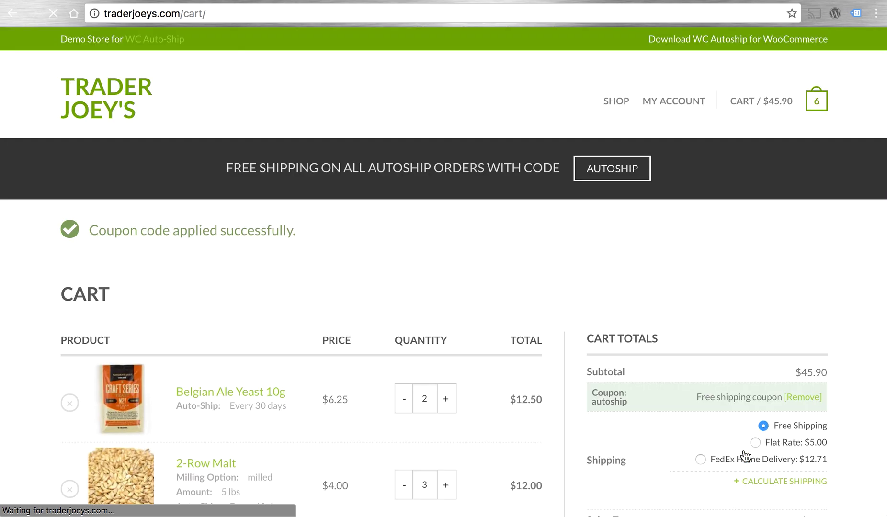
{"action": "scroll", "coordinate": [836, 360], "scroll_direction": "down", "scroll_amount": 1}
{"action": "scroll", "coordinate": [836, 360], "scroll_direction": "down", "scroll_amount": 6}
- Proceed to checkout and choose Credit Card (Stripe) as the payment method
{"action": "left_click", "coordinate": [709, 284]}
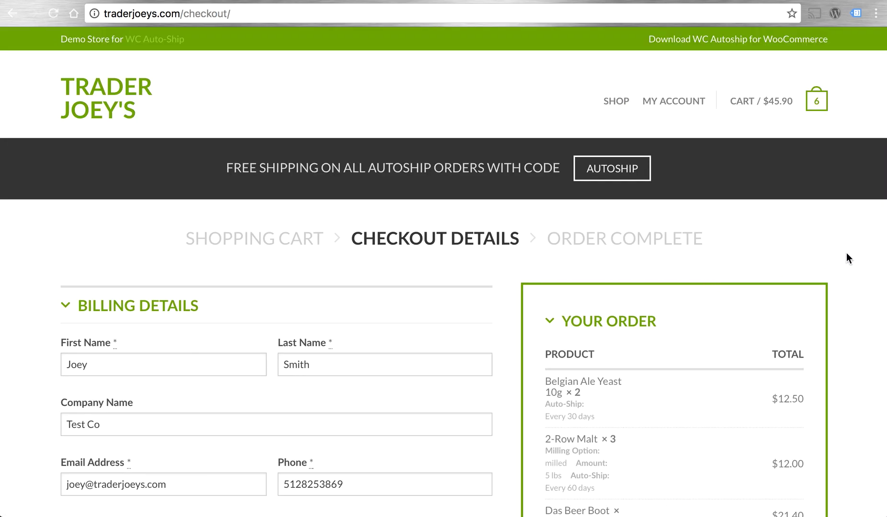
{"action": "scroll", "coordinate": [846, 253], "scroll_direction": "down", "scroll_amount": 6}
{"action": "scroll", "coordinate": [846, 253], "scroll_direction": "down", "scroll_amount": 2}
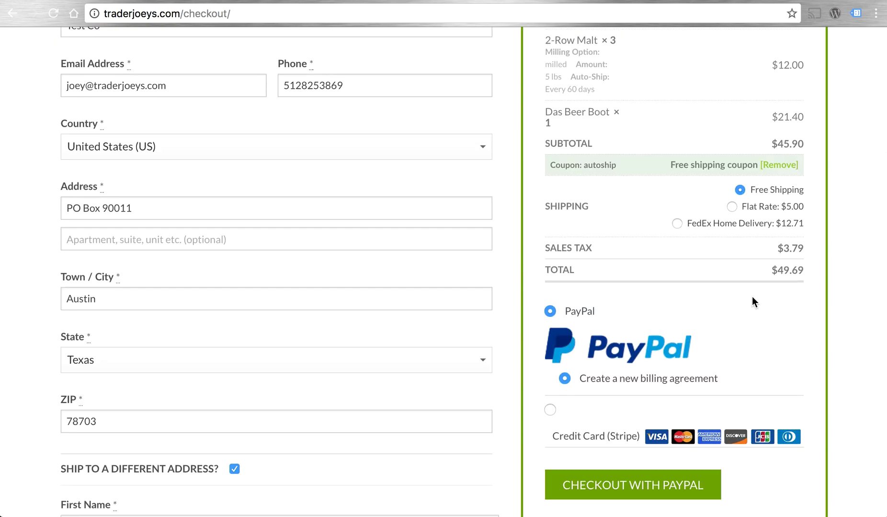
{"action": "scroll", "coordinate": [652, 378], "scroll_direction": "down", "scroll_amount": 1}
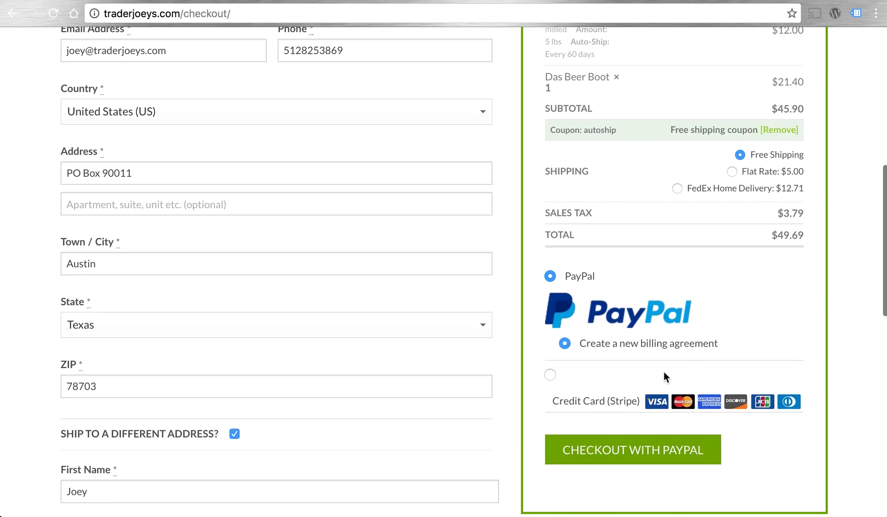
{"action": "left_click", "coordinate": [550, 375]}
{"action": "scroll", "coordinate": [649, 319], "scroll_direction": "down", "scroll_amount": 4}
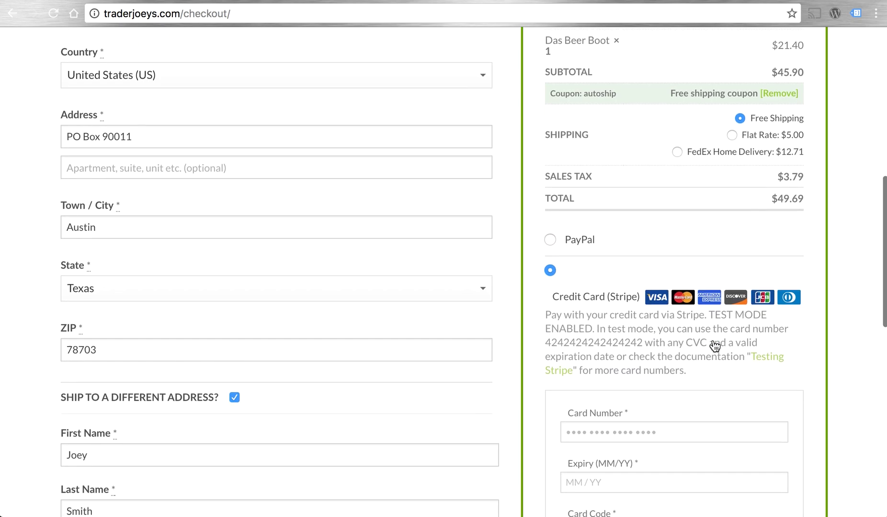
- Enter the Stripe test card details, save the card to the account, and place the order
{"action": "left_click", "coordinate": [649, 319]}
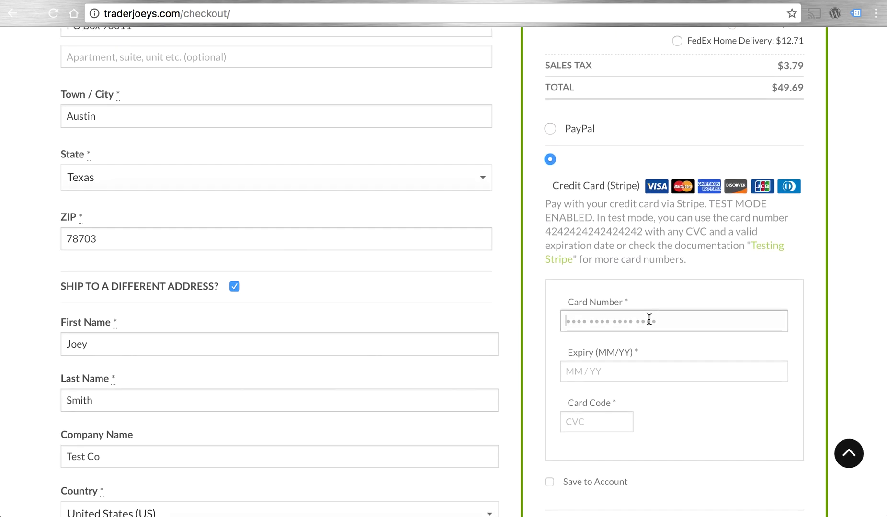
{"action": "type", "text": "4242 4242 4242 4242"}
{"action": "key", "text": "Tab"}
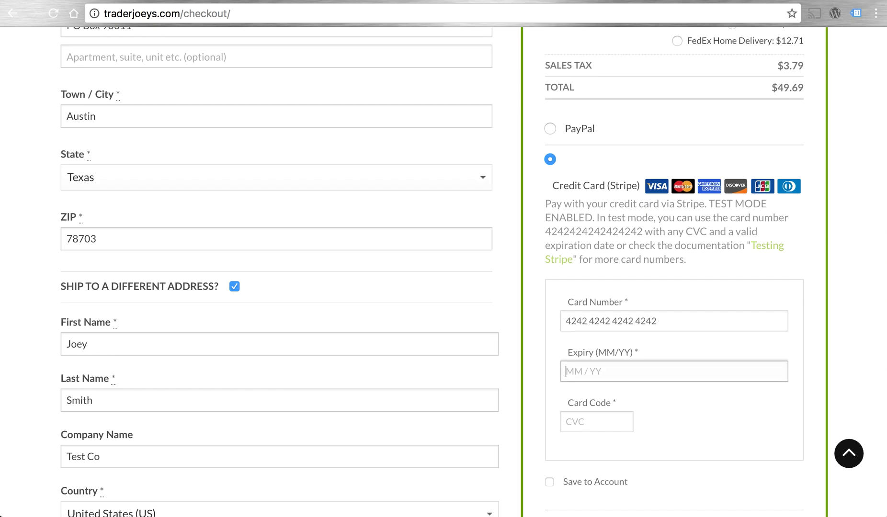
{"action": "type", "text": "01 / 20"}
{"action": "key", "text": "Tab"}
{"action": "type", "text": "123"}
{"action": "left_click", "coordinate": [766, 436]}
{"action": "scroll", "coordinate": [767, 434], "scroll_direction": "down", "scroll_amount": 2}
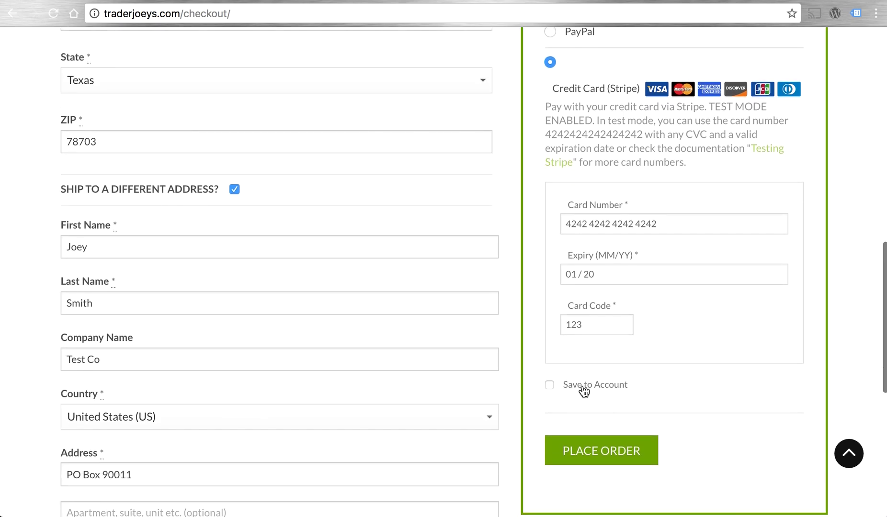
{"action": "left_click", "coordinate": [566, 385]}
{"action": "left_click", "coordinate": [604, 456]}
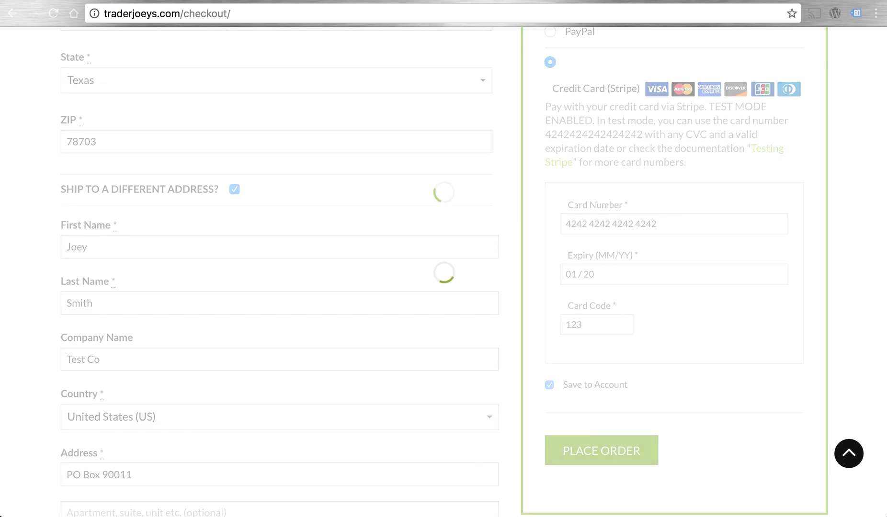
{"action": "scroll", "coordinate": [345, 355], "scroll_direction": "down", "scroll_amount": 7}
- Open Autoship Schedules from the My Account menu
{"action": "scroll", "coordinate": [346, 354], "scroll_direction": "up", "scroll_amount": 7}
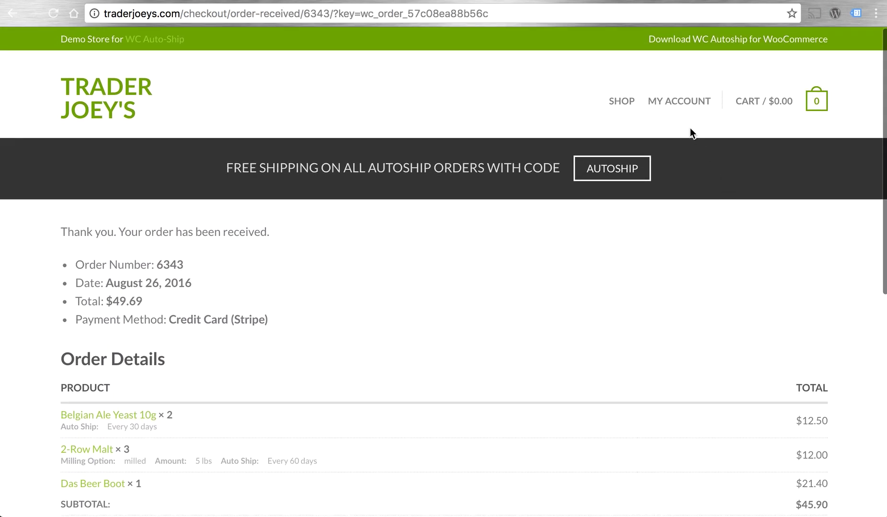
{"action": "mouse_move", "coordinate": [678, 104]}
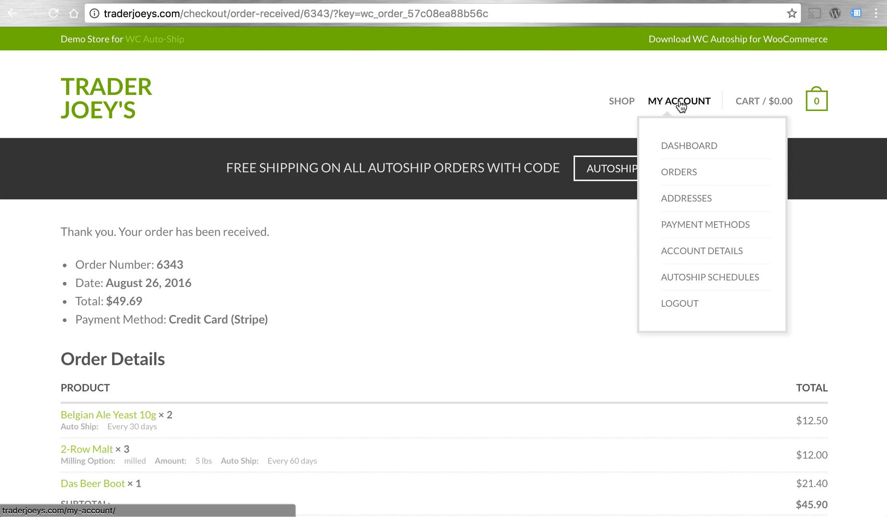
{"action": "left_click", "coordinate": [692, 279]}
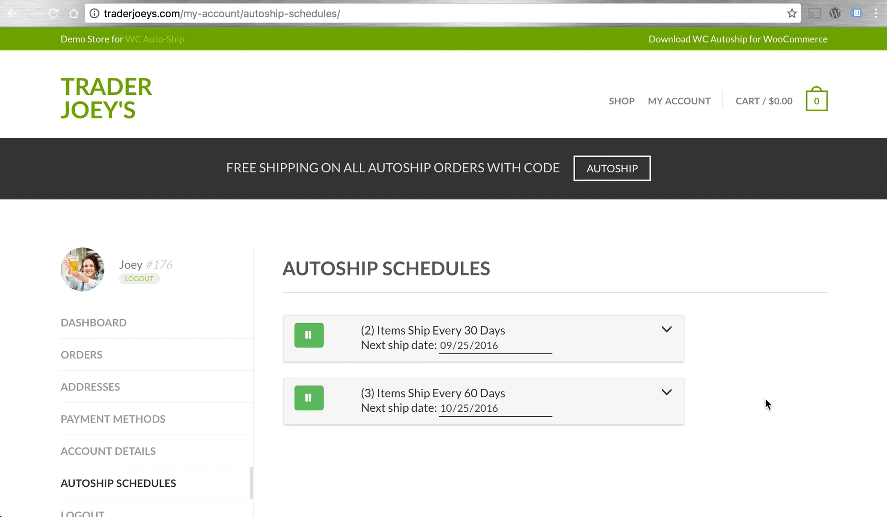
- Open and close the 30-day schedule's date picker, then pause and resume that schedule
{"action": "scroll", "coordinate": [765, 400], "scroll_direction": "down", "scroll_amount": 3}
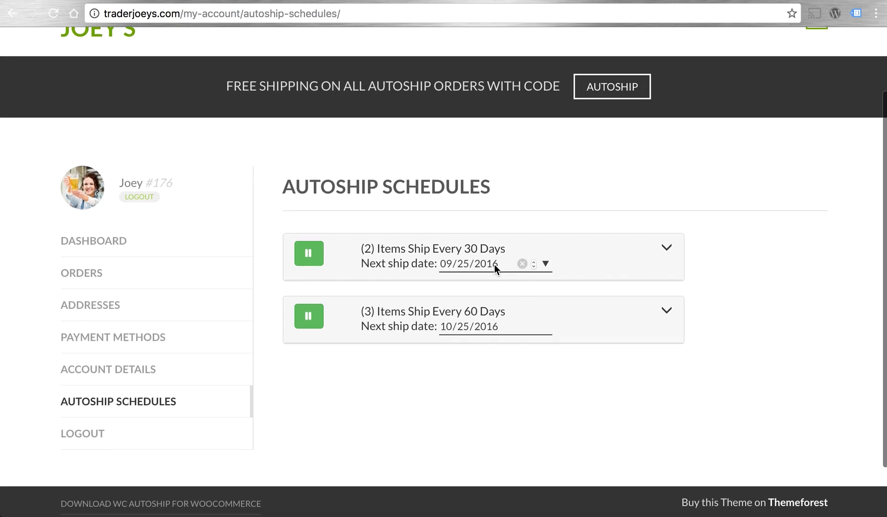
{"action": "left_click", "coordinate": [546, 264]}
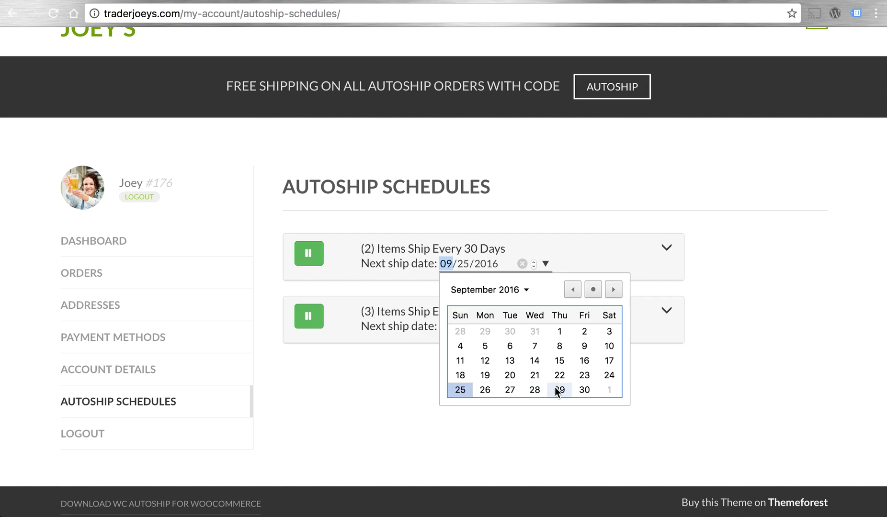
{"action": "left_click", "coordinate": [751, 333]}
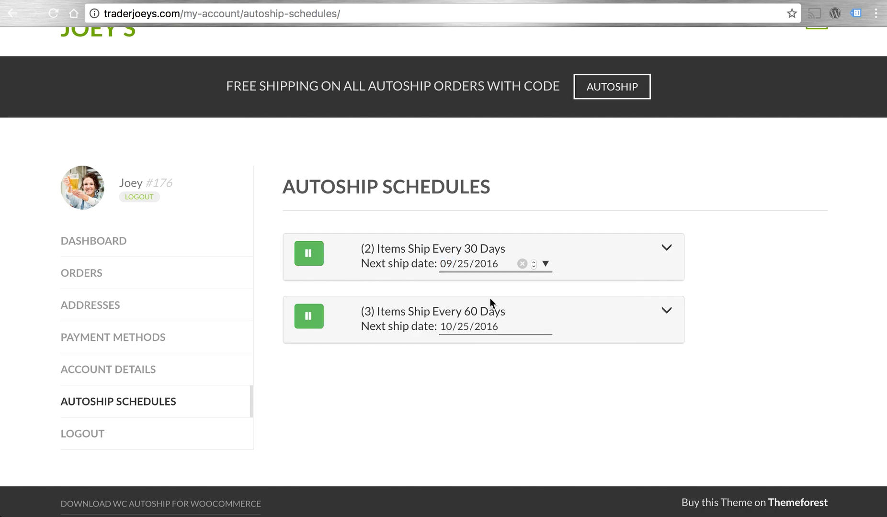
{"action": "left_click", "coordinate": [312, 261]}
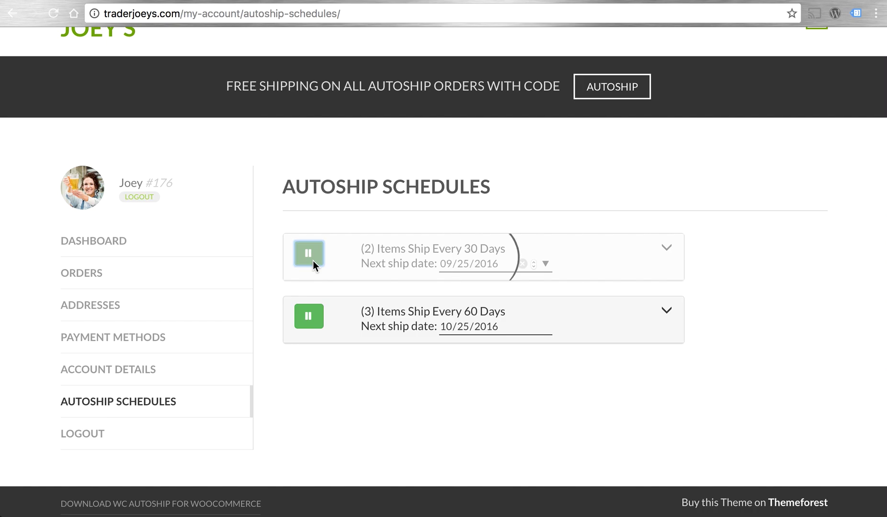
{"action": "left_click", "coordinate": [313, 262]}
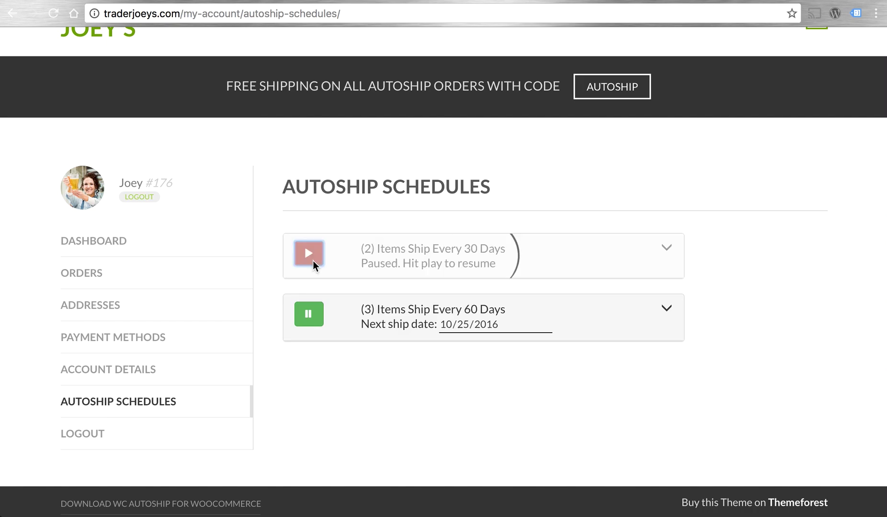
- Expand the 60-day schedule and add Belgian Ale Yeast 10g from the Add item list
{"action": "left_click", "coordinate": [671, 307]}
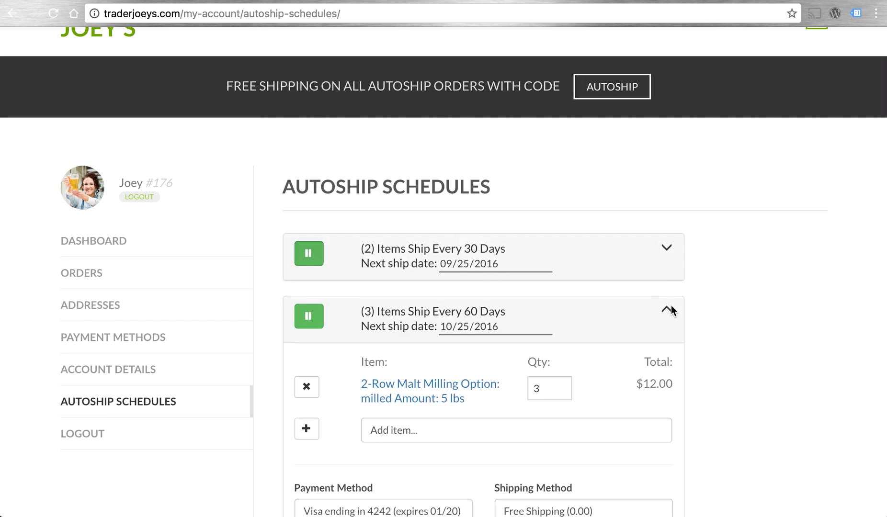
{"action": "scroll", "coordinate": [738, 313], "scroll_direction": "down", "scroll_amount": 3}
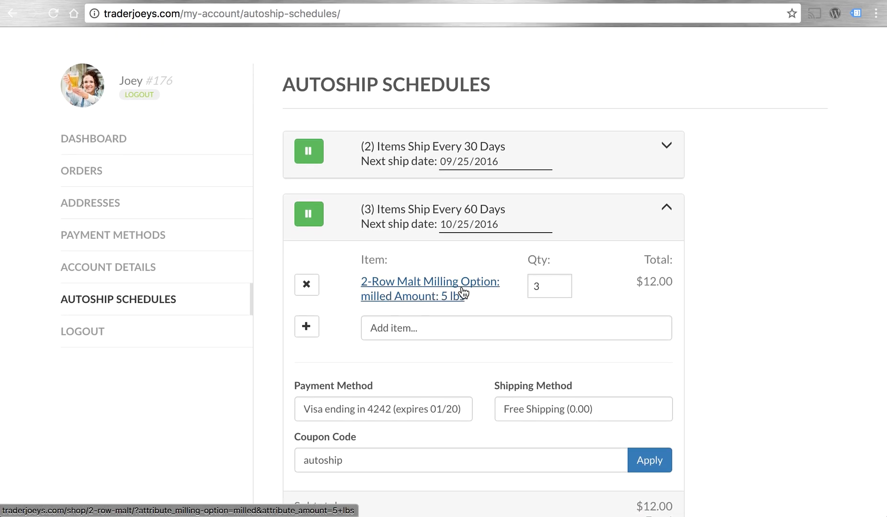
{"action": "scroll", "coordinate": [717, 306], "scroll_direction": "down", "scroll_amount": 1}
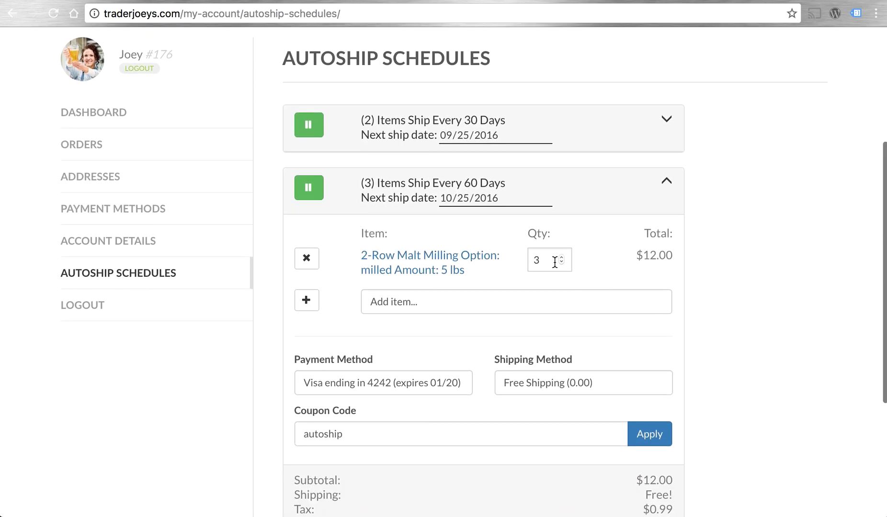
{"action": "left_click", "coordinate": [451, 306]}
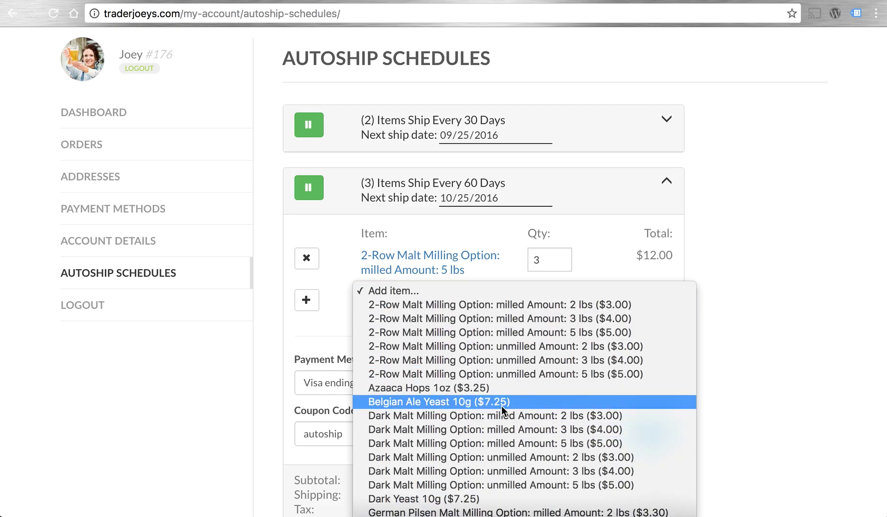
{"action": "left_click", "coordinate": [474, 402]}
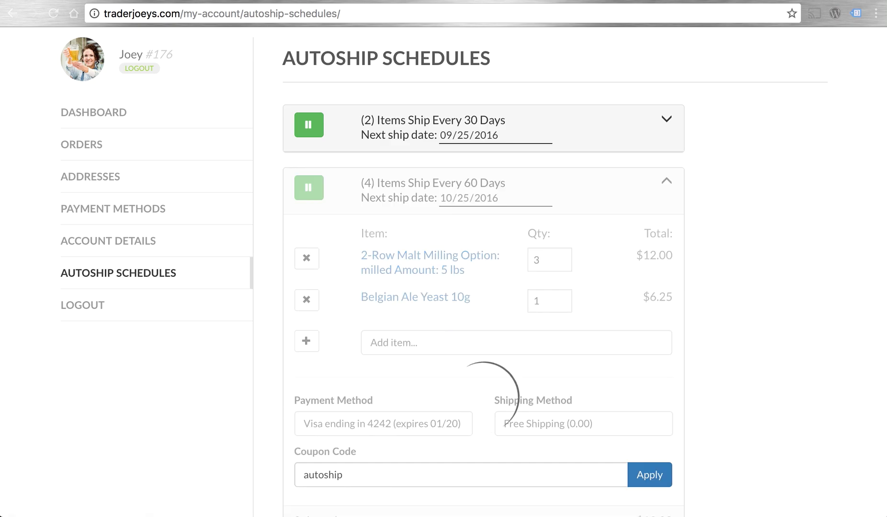
- Keep Free Shipping and the Visa card for the 60-day schedule, then collapse it
{"action": "scroll", "coordinate": [816, 347], "scroll_direction": "down", "scroll_amount": 3}
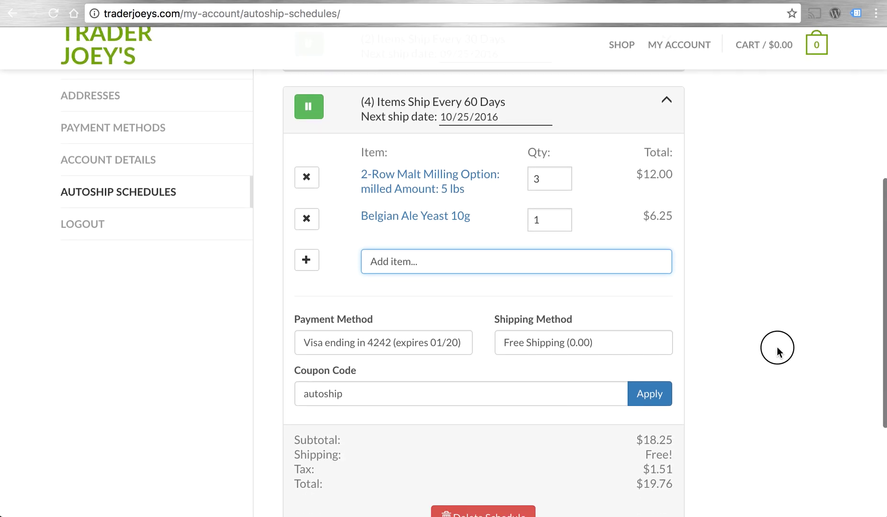
{"action": "left_click", "coordinate": [605, 349]}
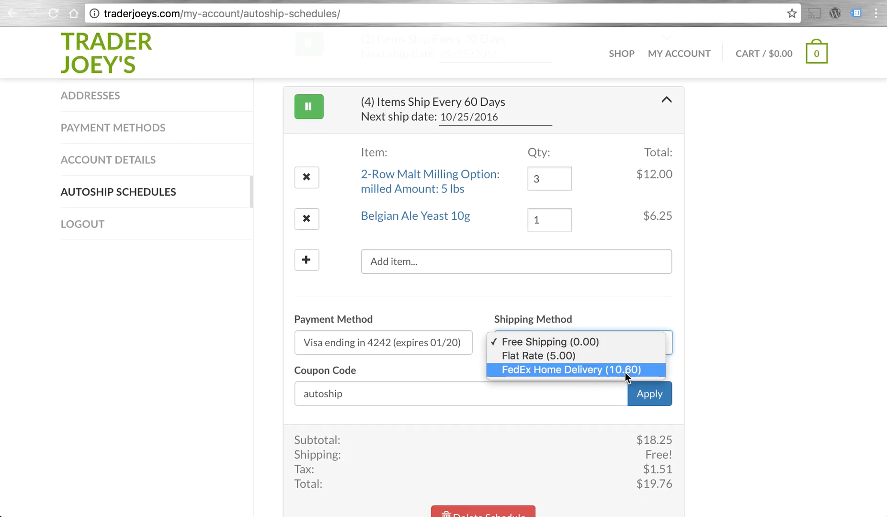
{"action": "left_click", "coordinate": [726, 343]}
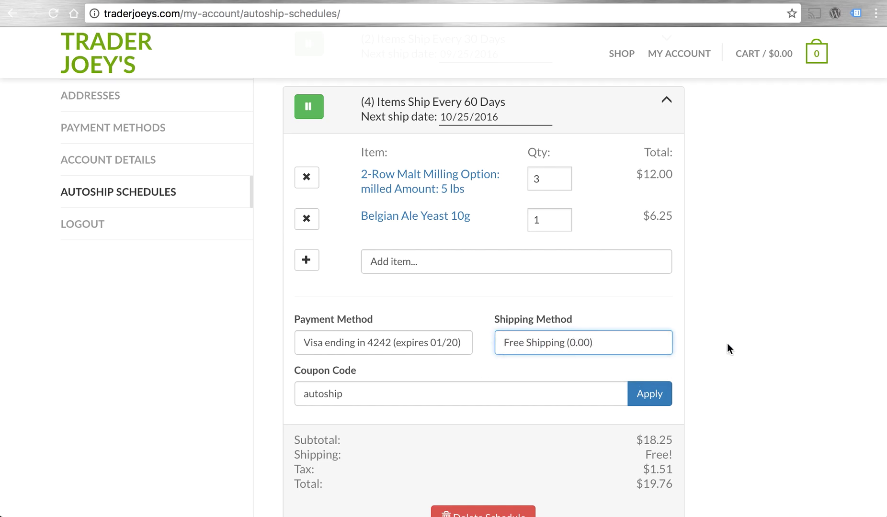
{"action": "scroll", "coordinate": [727, 343], "scroll_direction": "up", "scroll_amount": 1}
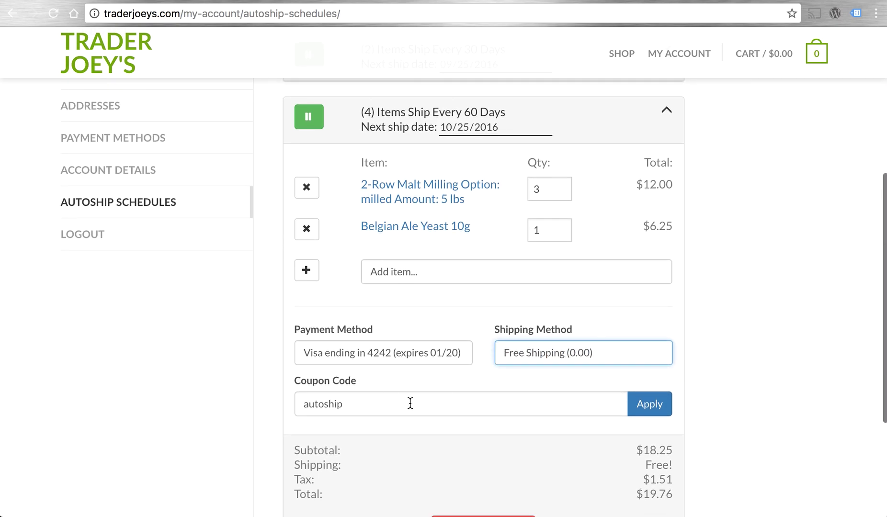
{"action": "left_click", "coordinate": [431, 353]}
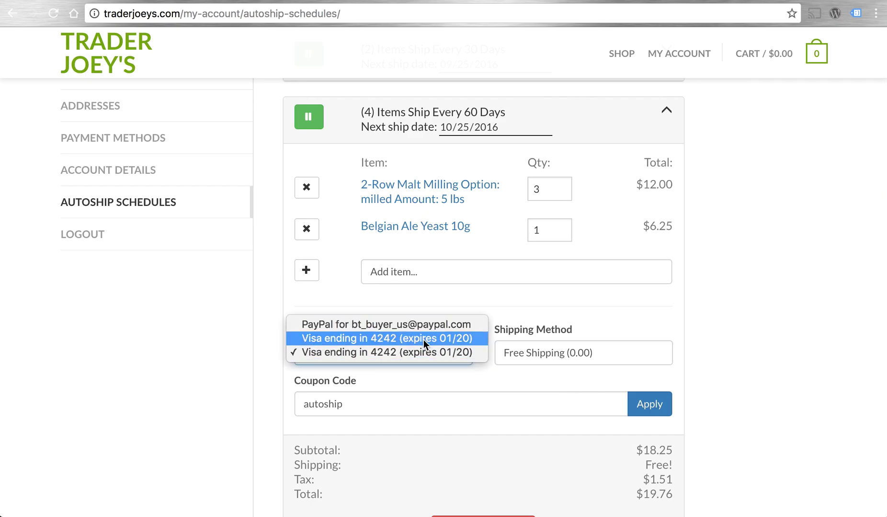
{"action": "left_click", "coordinate": [382, 356]}
{"action": "scroll", "coordinate": [866, 360], "scroll_direction": "down", "scroll_amount": 3}
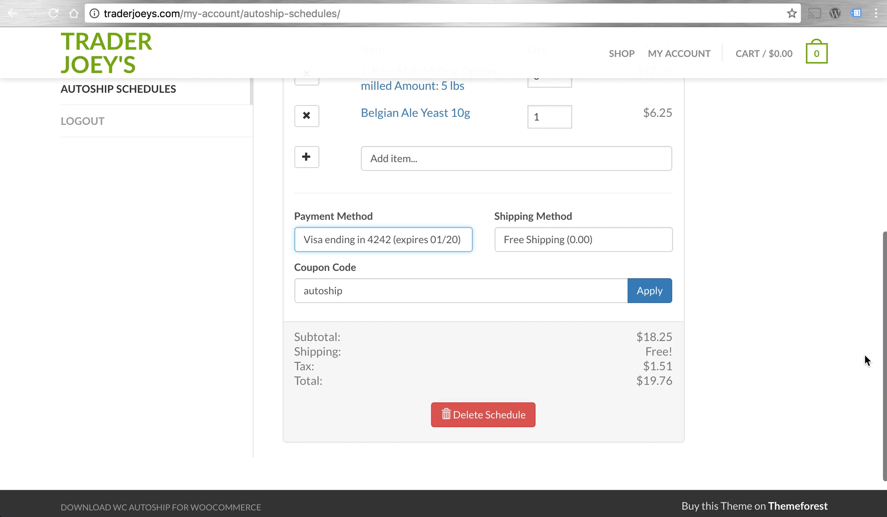
{"action": "scroll", "coordinate": [867, 360], "scroll_direction": "up", "scroll_amount": 5}
{"action": "scroll", "coordinate": [867, 360], "scroll_direction": "down", "scroll_amount": 2}
{"action": "scroll", "coordinate": [866, 360], "scroll_direction": "up", "scroll_amount": 2}
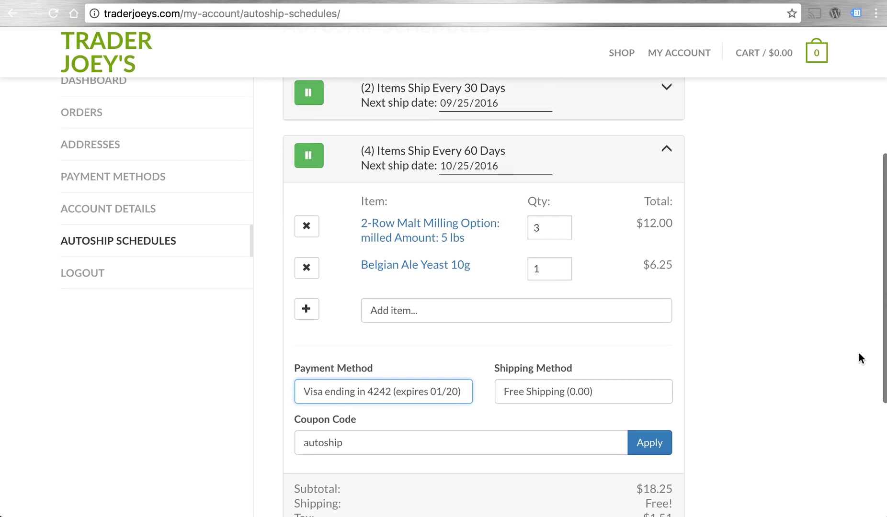
{"action": "left_click", "coordinate": [665, 157]}
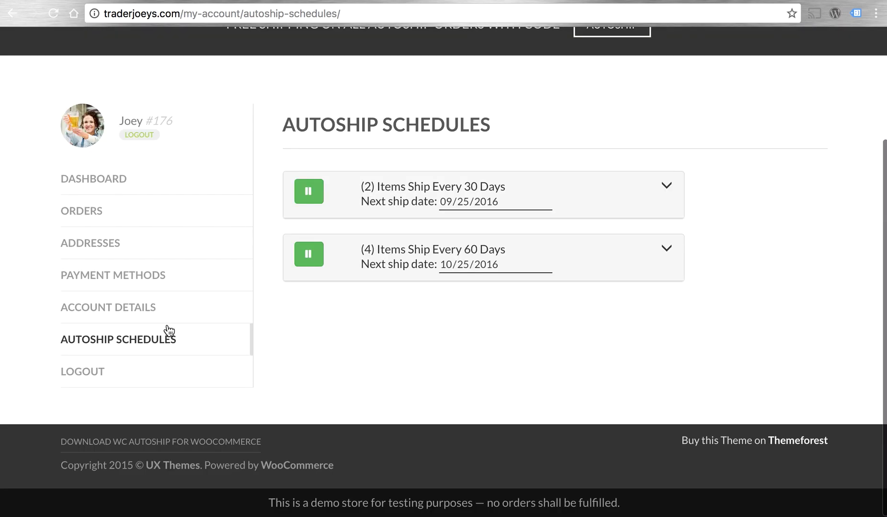
- From Payment Methods, start Add Payment Method and select Credit Card (Stripe)
{"action": "left_click", "coordinate": [113, 288]}
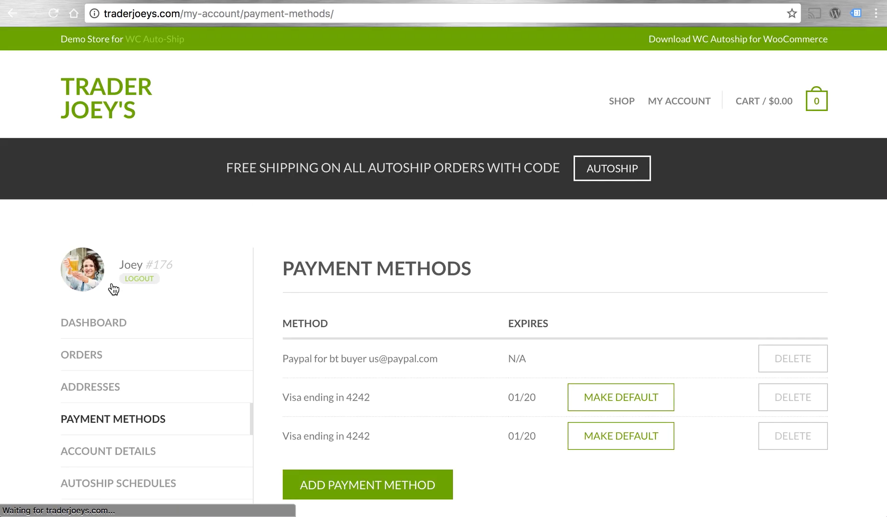
{"action": "scroll", "coordinate": [849, 279], "scroll_direction": "down", "scroll_amount": 3}
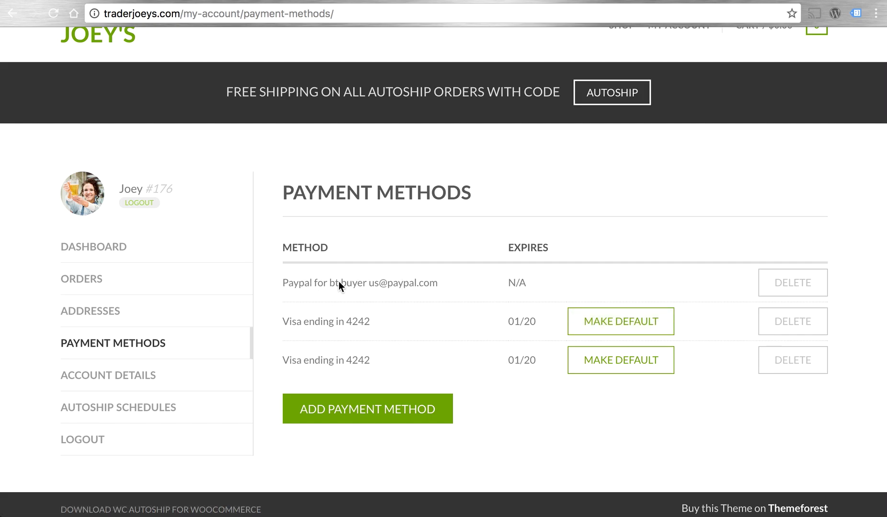
{"action": "left_click", "coordinate": [347, 406]}
{"action": "scroll", "coordinate": [635, 437], "scroll_direction": "down", "scroll_amount": 2}
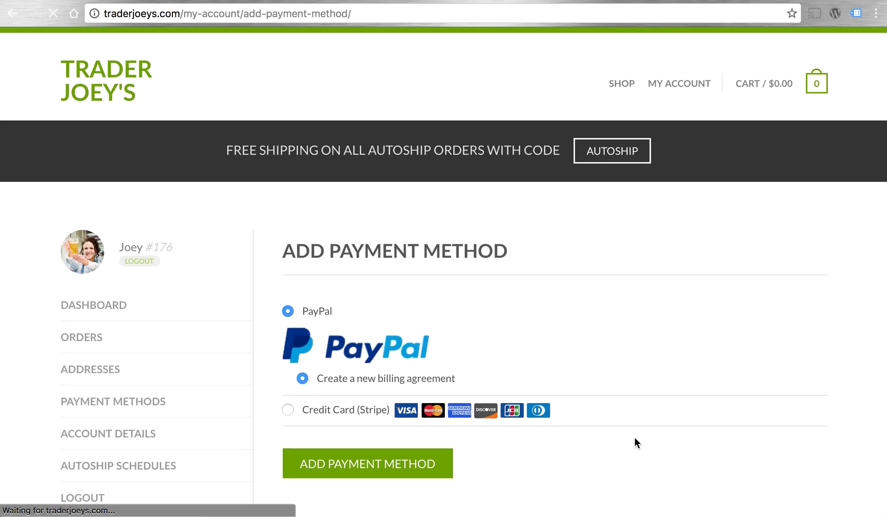
{"action": "left_click", "coordinate": [319, 381]}
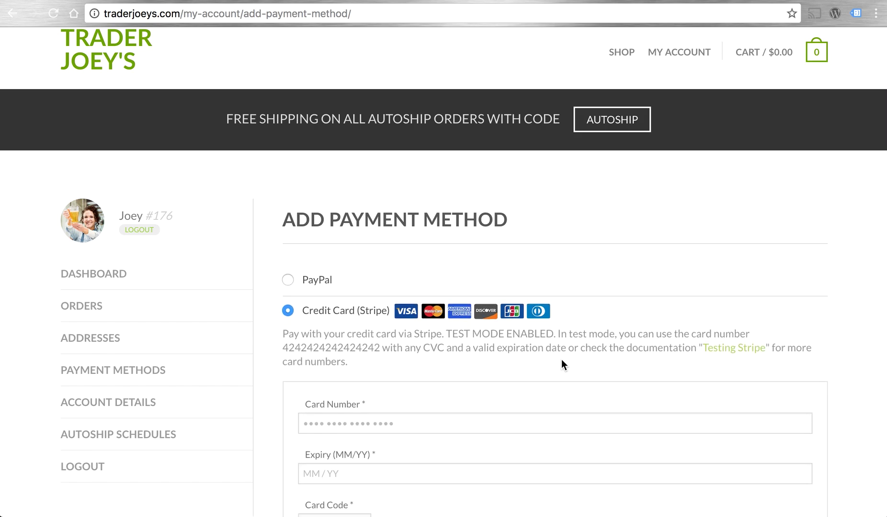
{"action": "scroll", "coordinate": [561, 358], "scroll_direction": "down", "scroll_amount": 6}
{"action": "scroll", "coordinate": [452, 409], "scroll_direction": "down", "scroll_amount": 1}
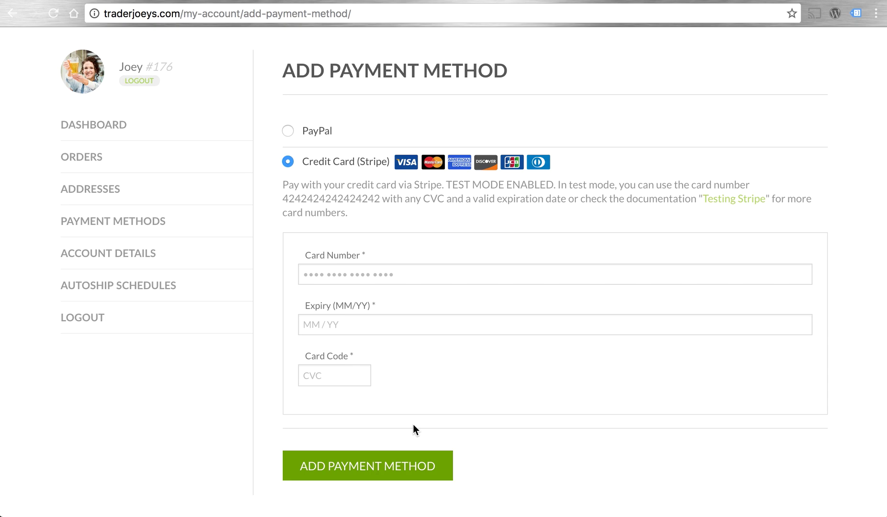
{"action": "scroll", "coordinate": [413, 424], "scroll_direction": "up", "scroll_amount": 2}
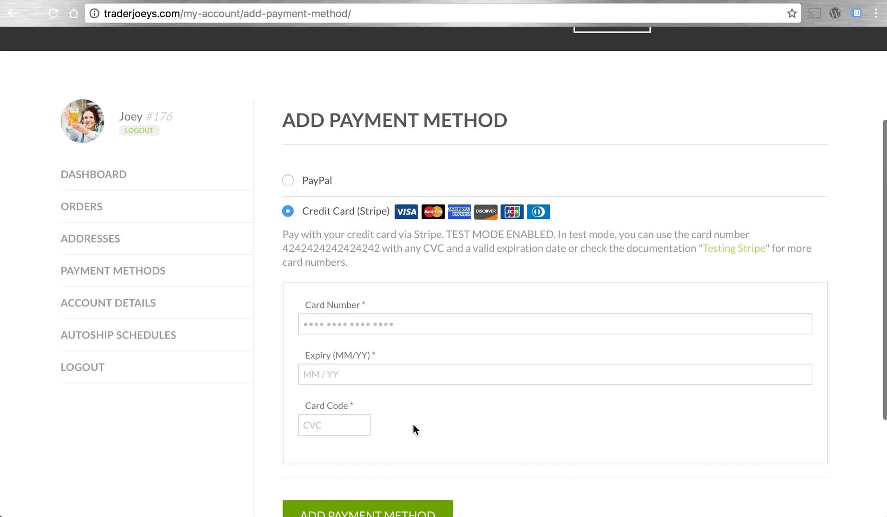
{"action": "scroll", "coordinate": [413, 429], "scroll_direction": "up", "scroll_amount": 2}
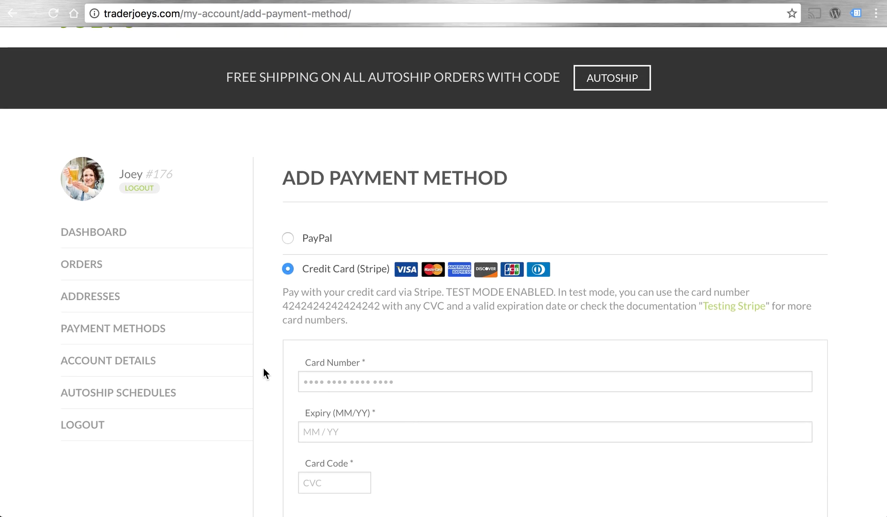
- View the Addresses page showing identical billing and shipping addresses
{"action": "left_click", "coordinate": [107, 314]}
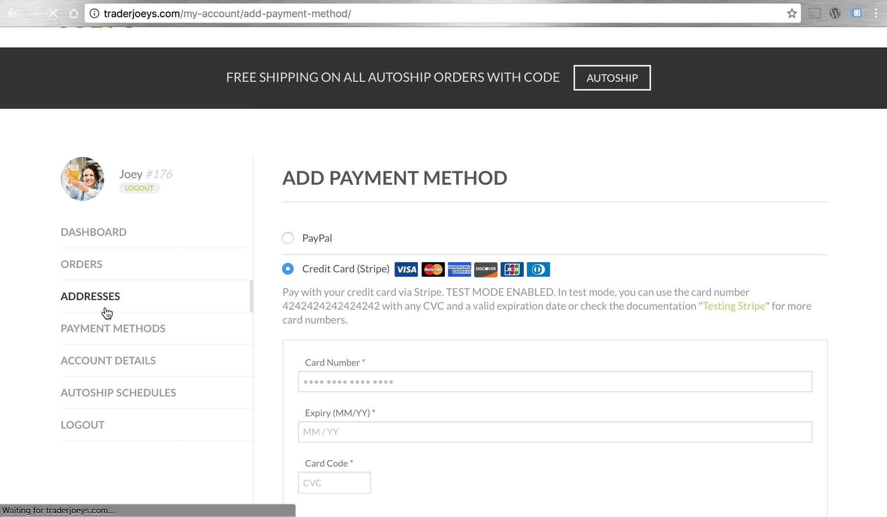
{"action": "scroll", "coordinate": [576, 316], "scroll_direction": "down", "scroll_amount": 3}
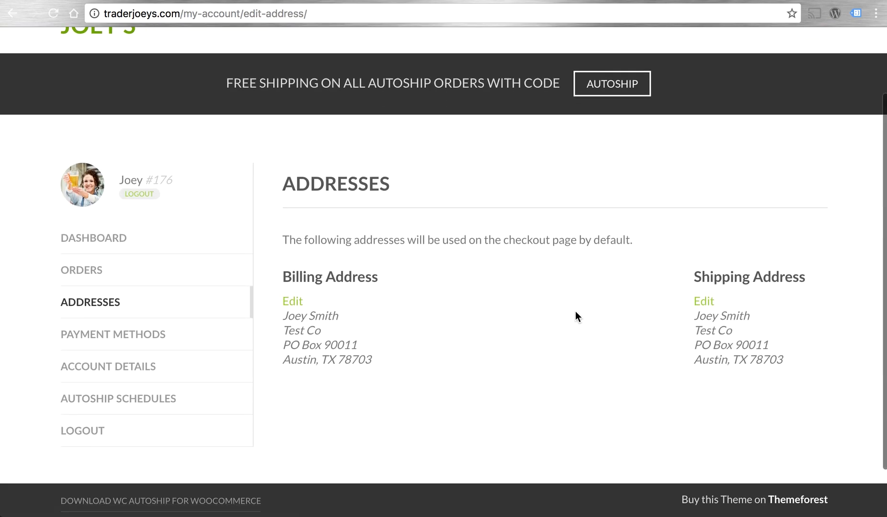
{"action": "scroll", "coordinate": [575, 312], "scroll_direction": "down", "scroll_amount": 1}
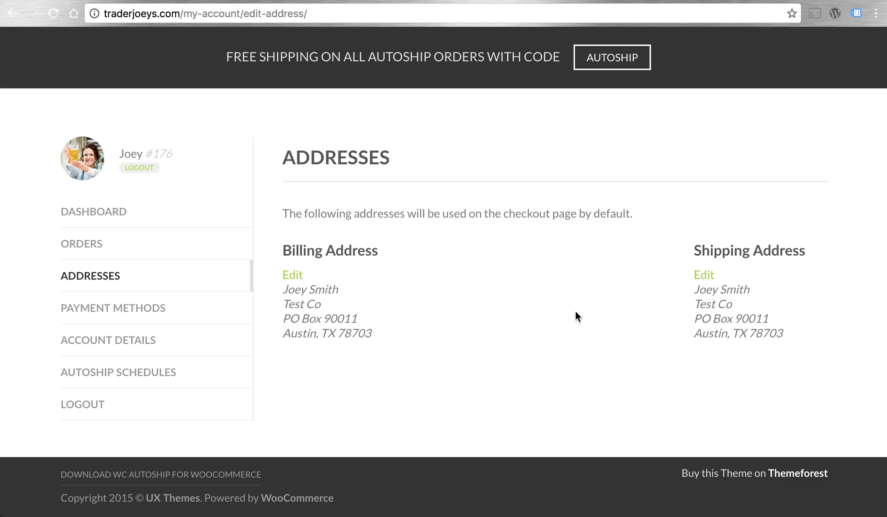
{"action": "scroll", "coordinate": [576, 316], "scroll_direction": "up", "scroll_amount": 4}
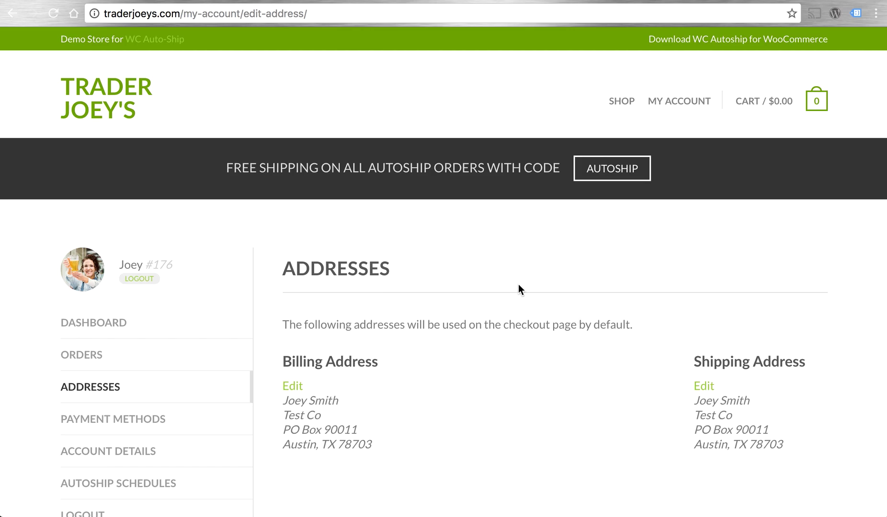
{"action": "scroll", "coordinate": [518, 284], "scroll_direction": "down", "scroll_amount": 2}
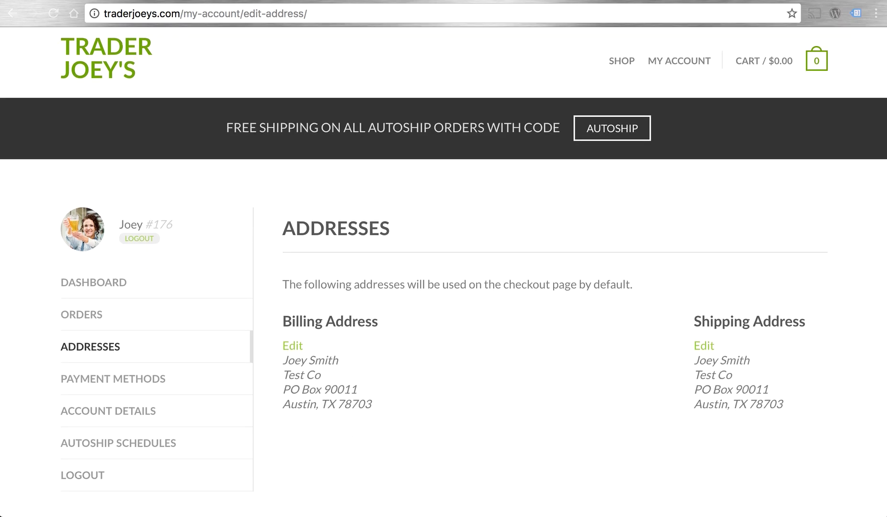
- Switch to the Trader Joey's WordPress Dashboard and scroll through the Autoship Activity feed
{"action": "left_click", "coordinate": [110, 515]}
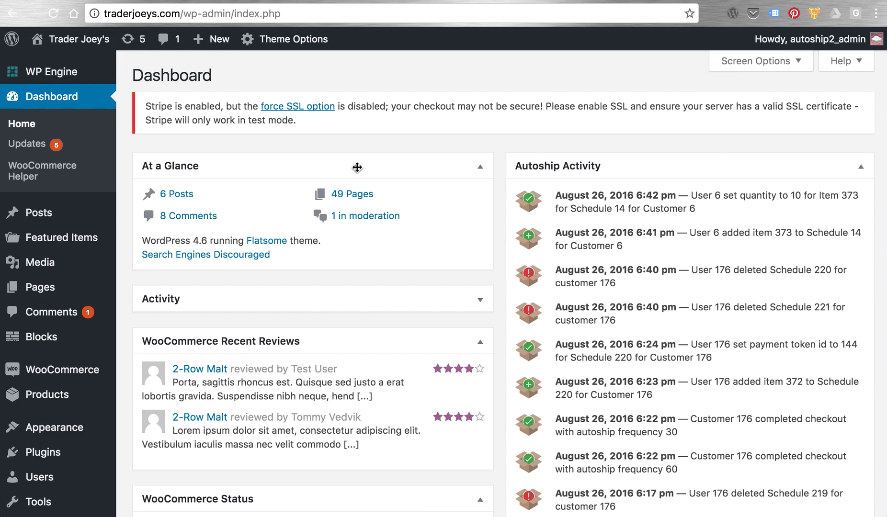
{"action": "scroll", "coordinate": [173, 272], "scroll_direction": "down", "scroll_amount": 3}
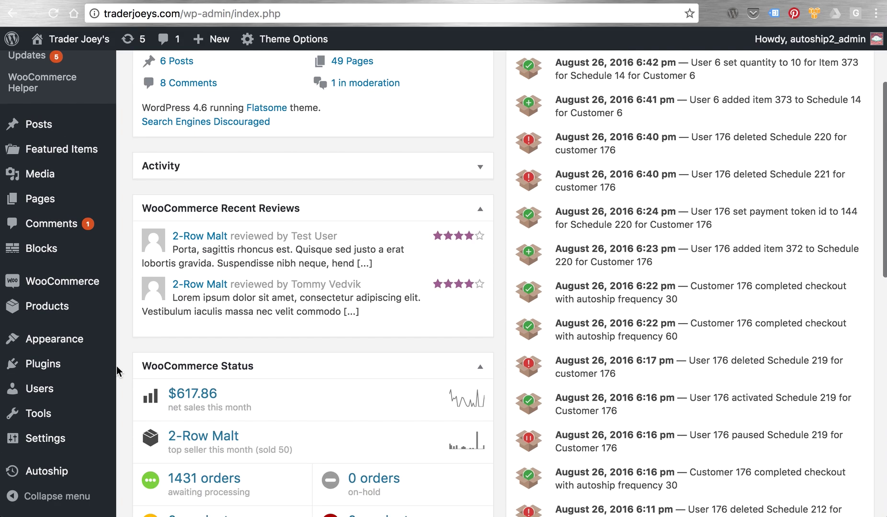
- Browse the Autoship Orders list, then bring up the Autoship Schedules page listing 14 schedules
{"action": "left_click", "coordinate": [96, 473]}
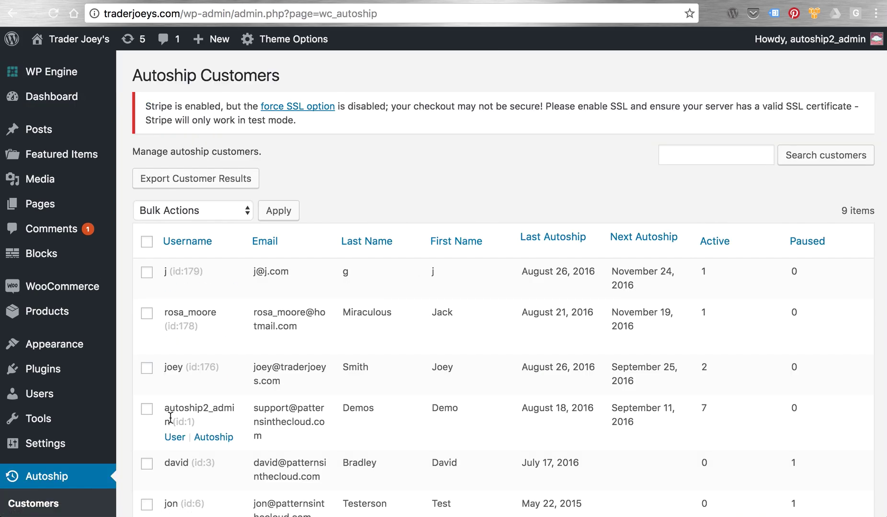
{"action": "scroll", "coordinate": [55, 373], "scroll_direction": "down", "scroll_amount": 2}
{"action": "left_click", "coordinate": [43, 424]}
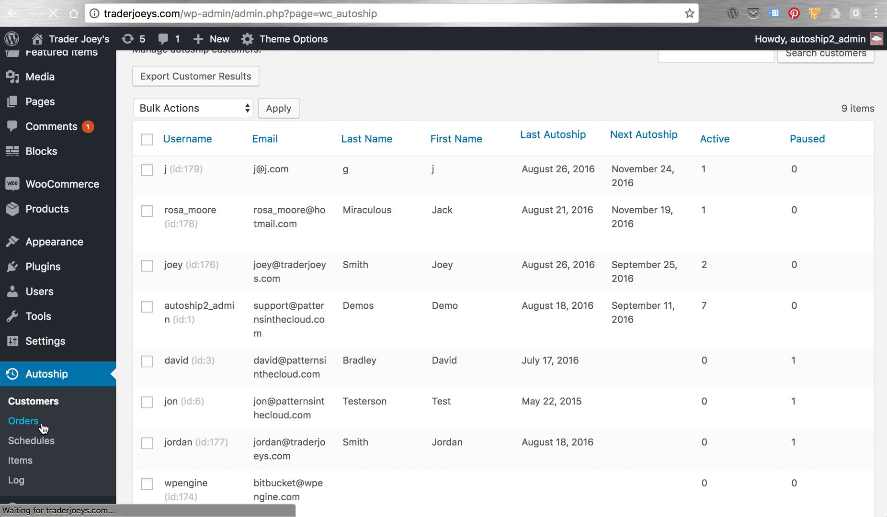
{"action": "scroll", "coordinate": [171, 355], "scroll_direction": "down", "scroll_amount": 3}
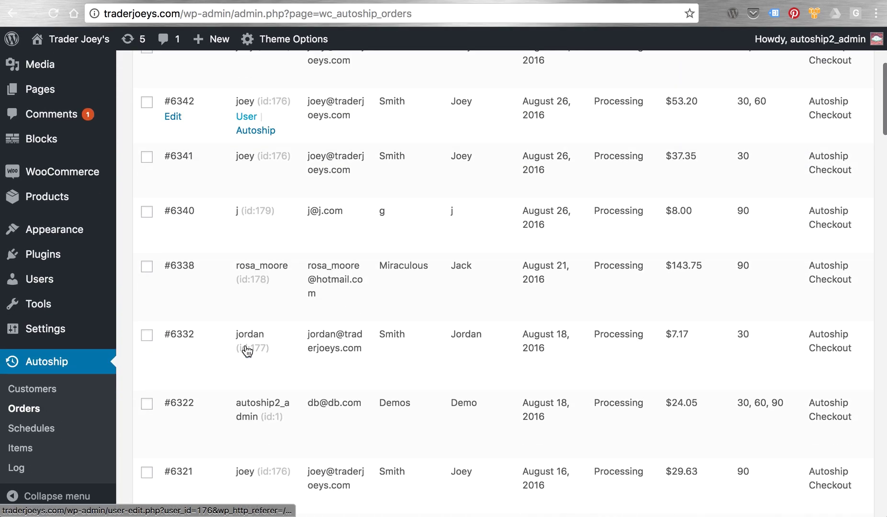
{"action": "left_click", "coordinate": [43, 432]}
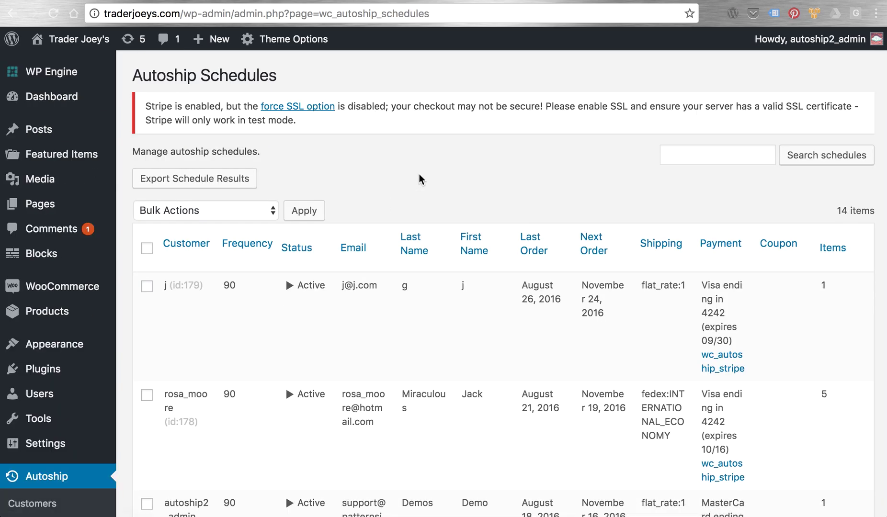
- Review the Bulk Actions options for the schedules table without applying any
{"action": "scroll", "coordinate": [419, 179], "scroll_direction": "down", "scroll_amount": 5}
{"action": "scroll", "coordinate": [419, 180], "scroll_direction": "up", "scroll_amount": 5}
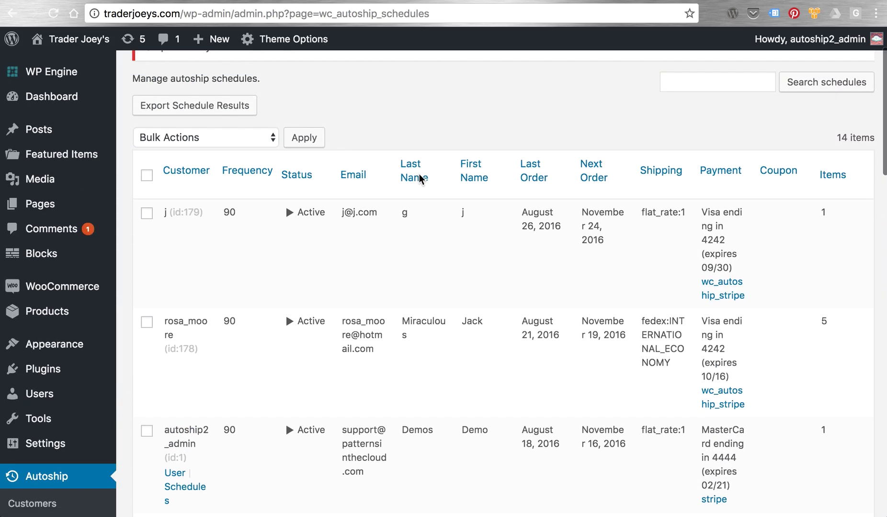
{"action": "left_click", "coordinate": [263, 163]}
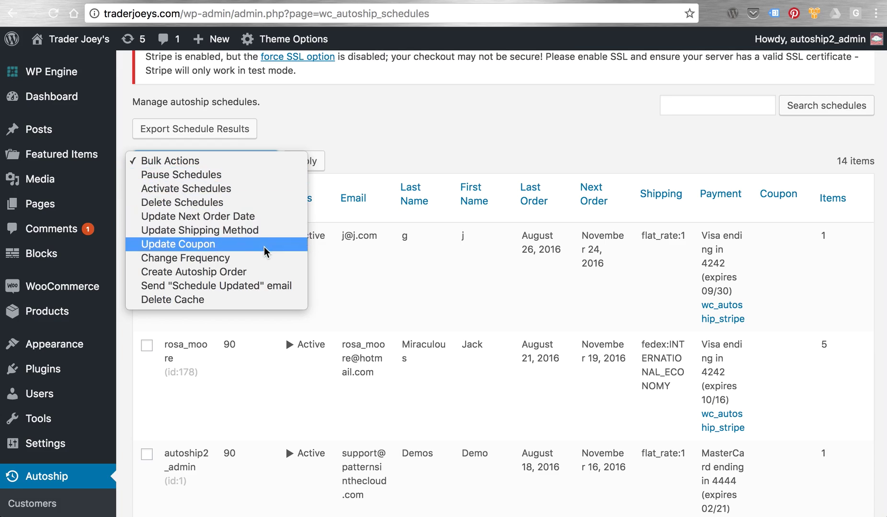
{"action": "left_click", "coordinate": [486, 158]}
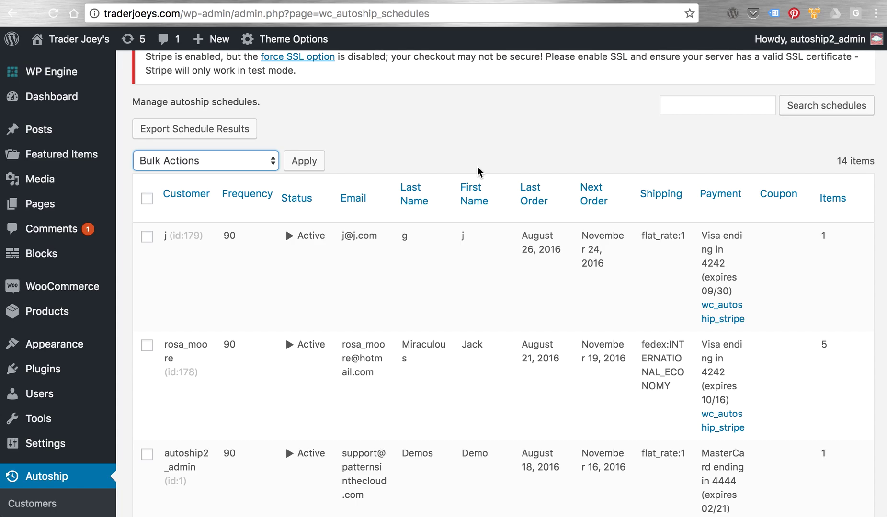
{"action": "mouse_move", "coordinate": [418, 270]}
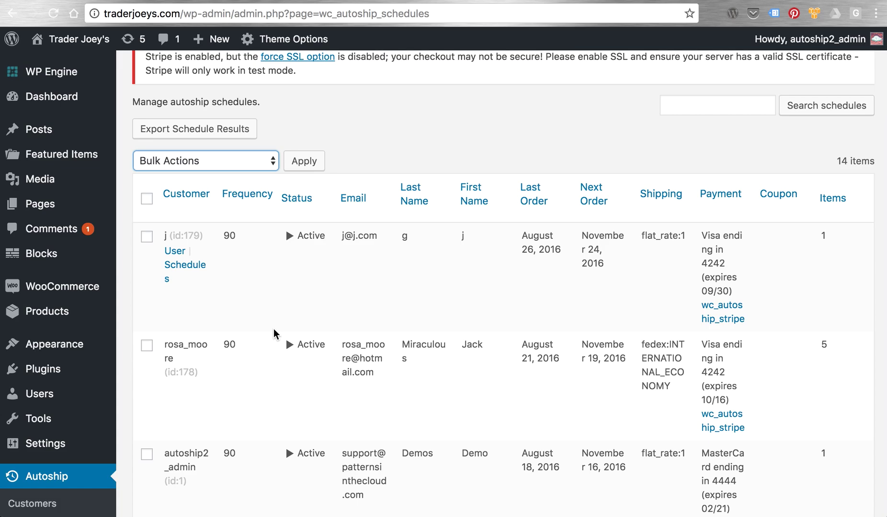
- Open the storefront schedules of the customer with the 30-day and 60-day plans
{"action": "scroll", "coordinate": [434, 188], "scroll_direction": "up", "scroll_amount": 2}
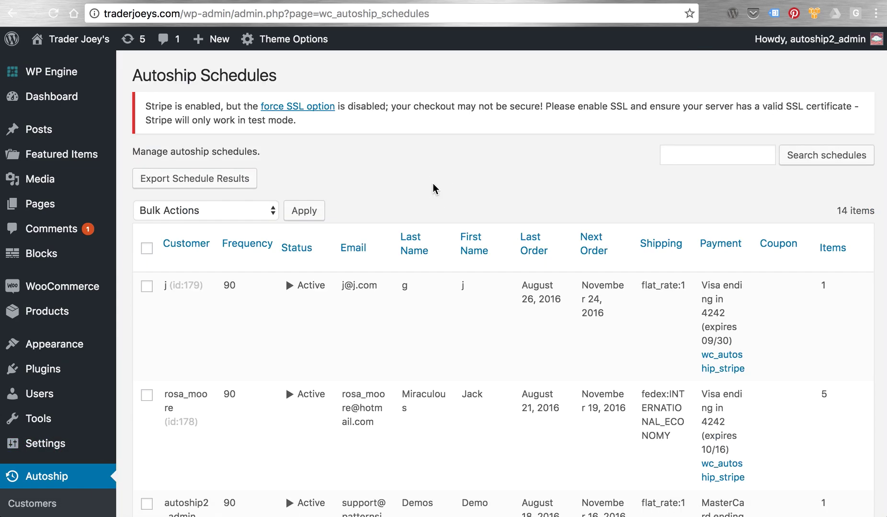
{"action": "scroll", "coordinate": [433, 186], "scroll_direction": "down", "scroll_amount": 5}
{"action": "scroll", "coordinate": [434, 184], "scroll_direction": "down", "scroll_amount": 8}
{"action": "scroll", "coordinate": [433, 189], "scroll_direction": "down", "scroll_amount": 1}
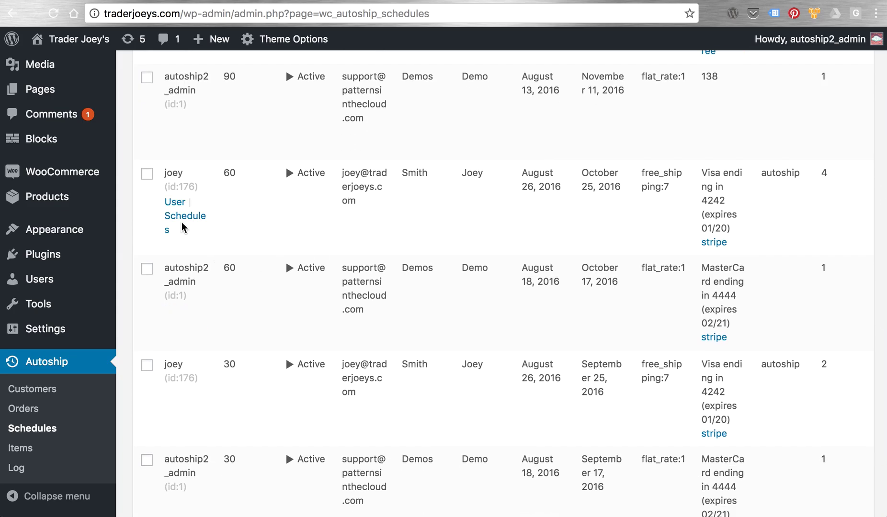
{"action": "left_click", "coordinate": [181, 221]}
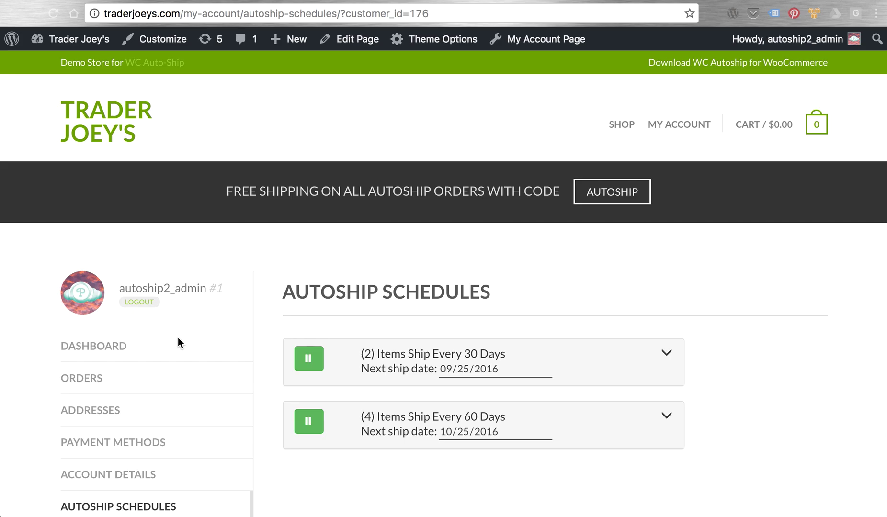
{"action": "scroll", "coordinate": [671, 281], "scroll_direction": "down", "scroll_amount": 2}
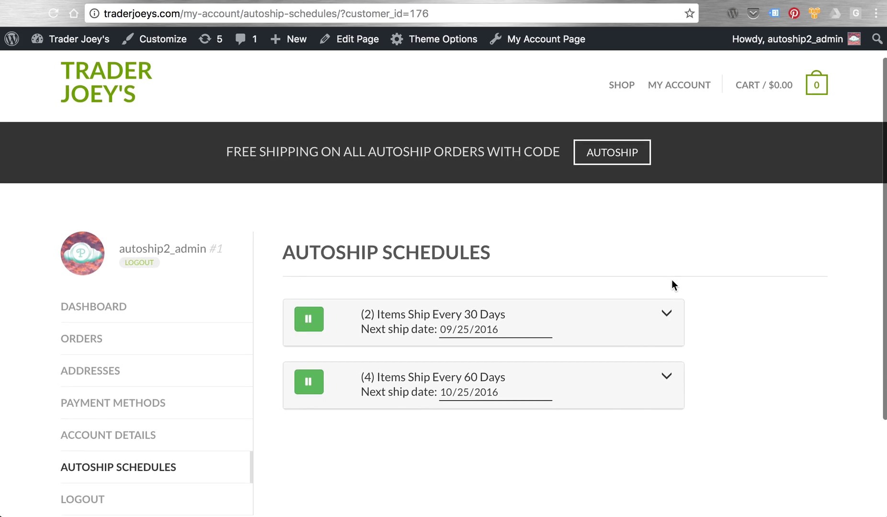
{"action": "left_click", "coordinate": [667, 287]}
{"action": "scroll", "coordinate": [716, 287], "scroll_direction": "down", "scroll_amount": 2}
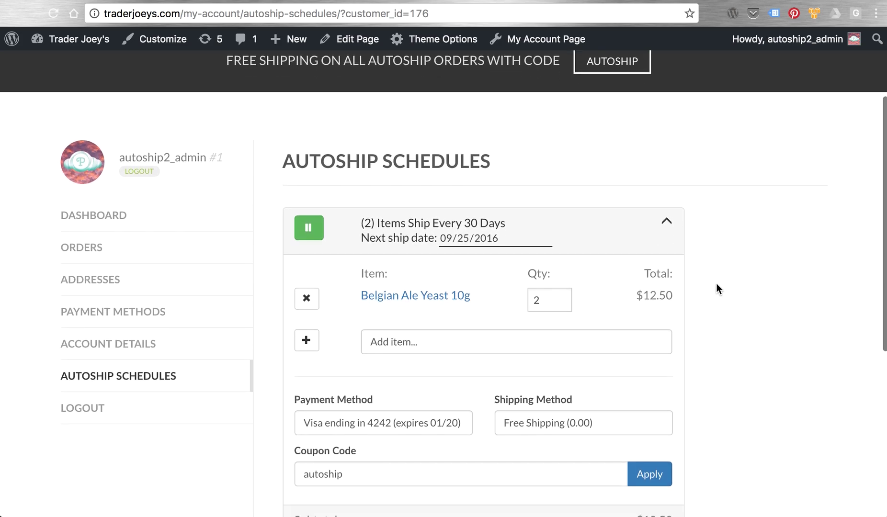
{"action": "left_click", "coordinate": [666, 218]}
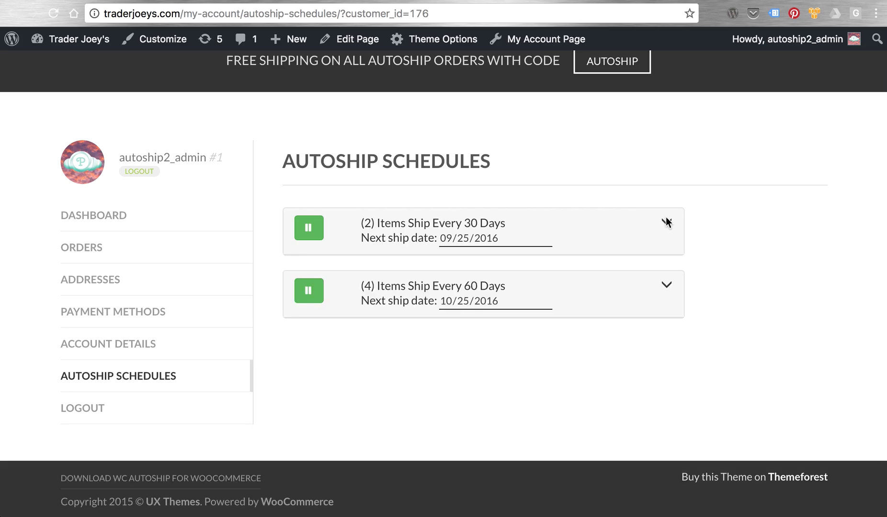
{"action": "scroll", "coordinate": [745, 243], "scroll_direction": "up", "scroll_amount": 4}
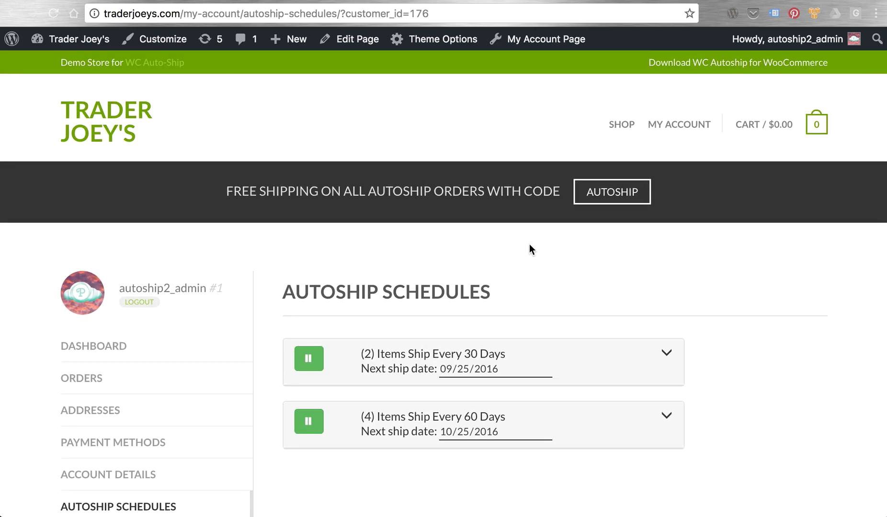
- Open Azaaca Hops 1oz in the product editor and show its Auto-Ship settings, enabled at $2.25
{"action": "left_click", "coordinate": [622, 126]}
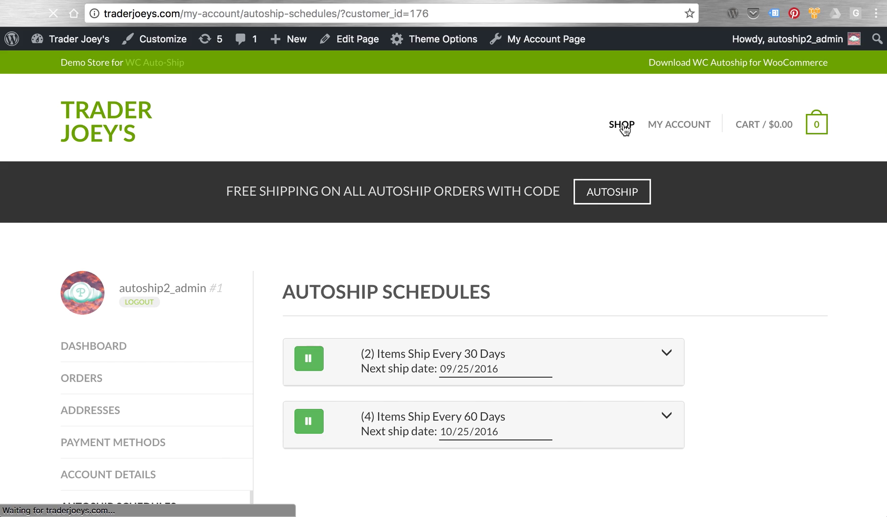
{"action": "scroll", "coordinate": [558, 287], "scroll_direction": "down", "scroll_amount": 3}
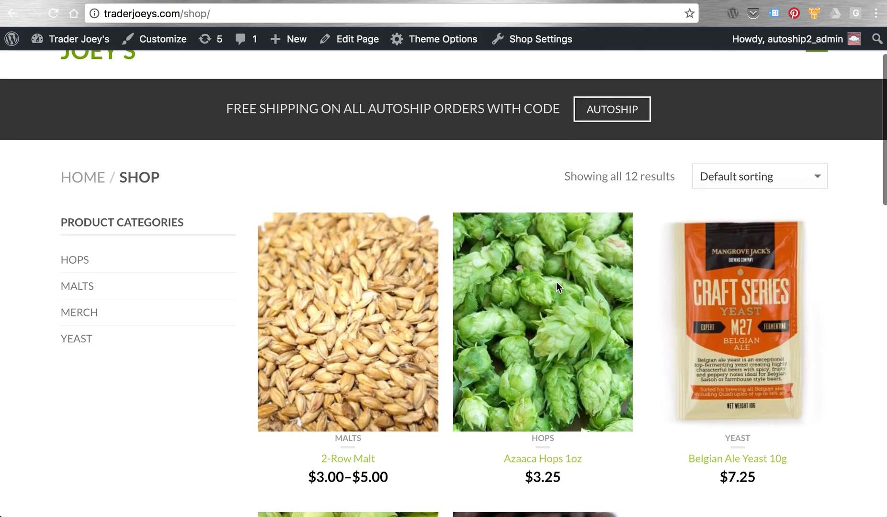
{"action": "left_click", "coordinate": [520, 283]}
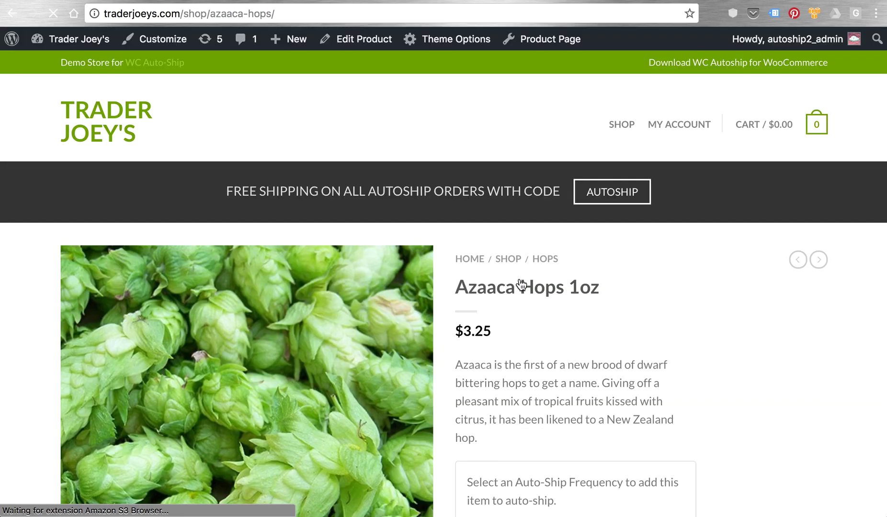
{"action": "left_click", "coordinate": [361, 43]}
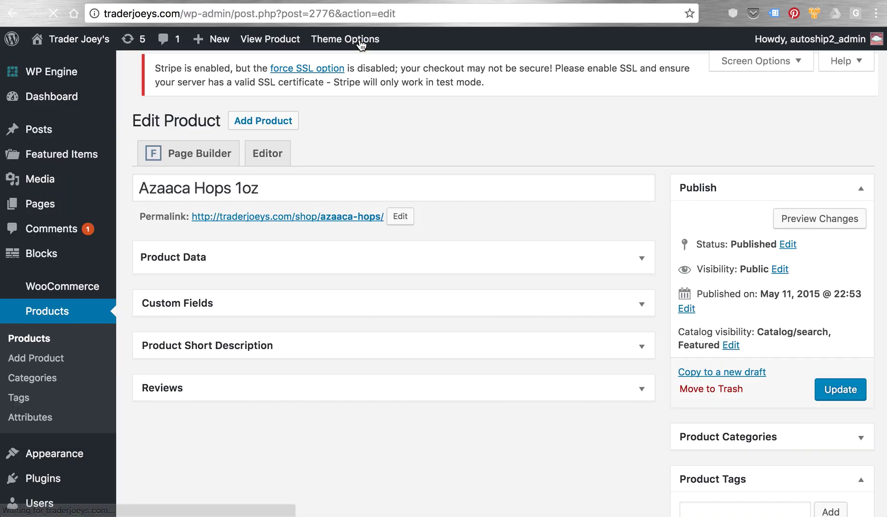
{"action": "scroll", "coordinate": [673, 197], "scroll_direction": "down", "scroll_amount": 10}
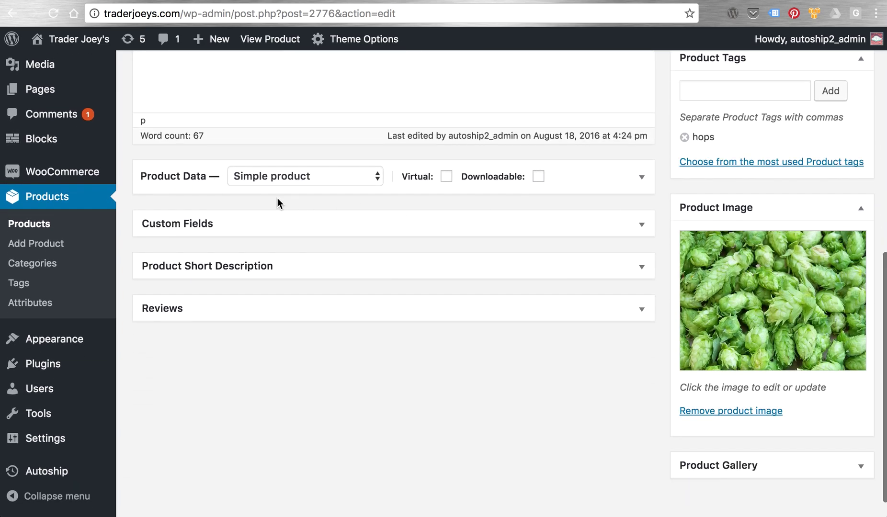
{"action": "left_click", "coordinate": [640, 177]}
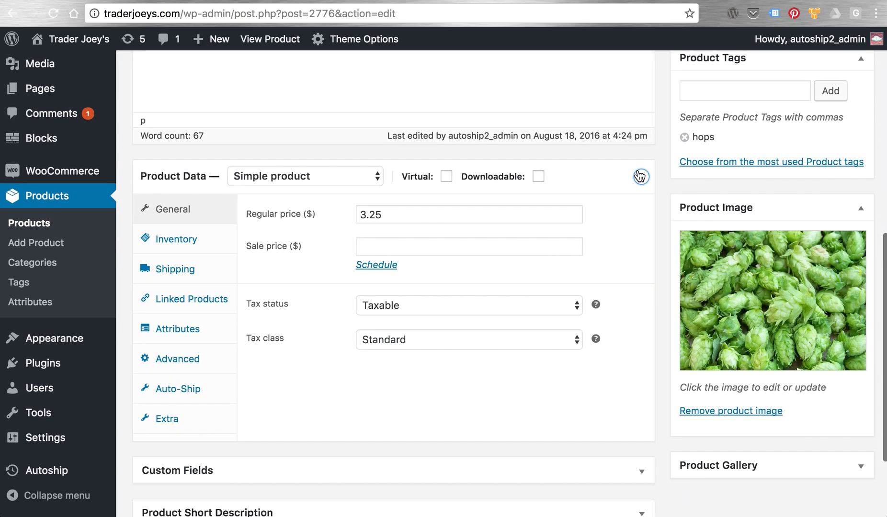
{"action": "left_click", "coordinate": [191, 387]}
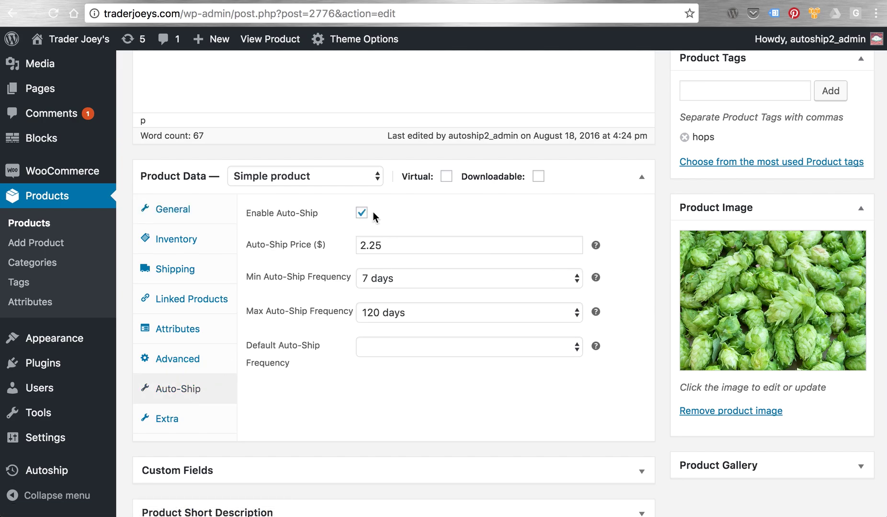
- Inspect the frequency dropdowns, keeping minimum 7 days, maximum 120 days and default blank
{"action": "left_click", "coordinate": [455, 274]}
{"action": "left_click", "coordinate": [636, 269]}
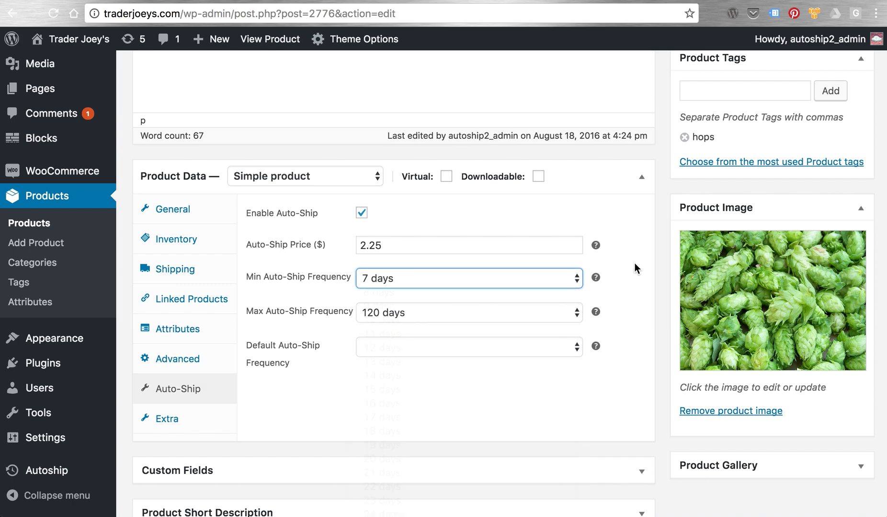
{"action": "left_click", "coordinate": [386, 312]}
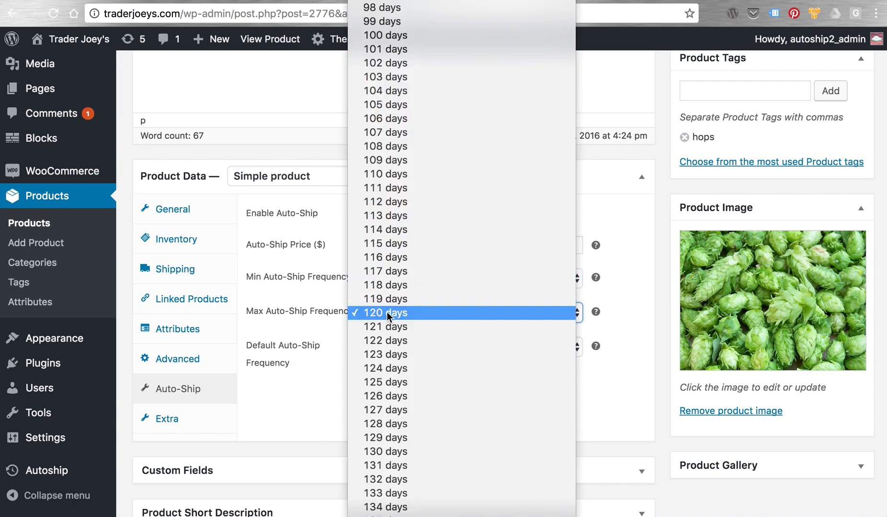
{"action": "left_click", "coordinate": [636, 368]}
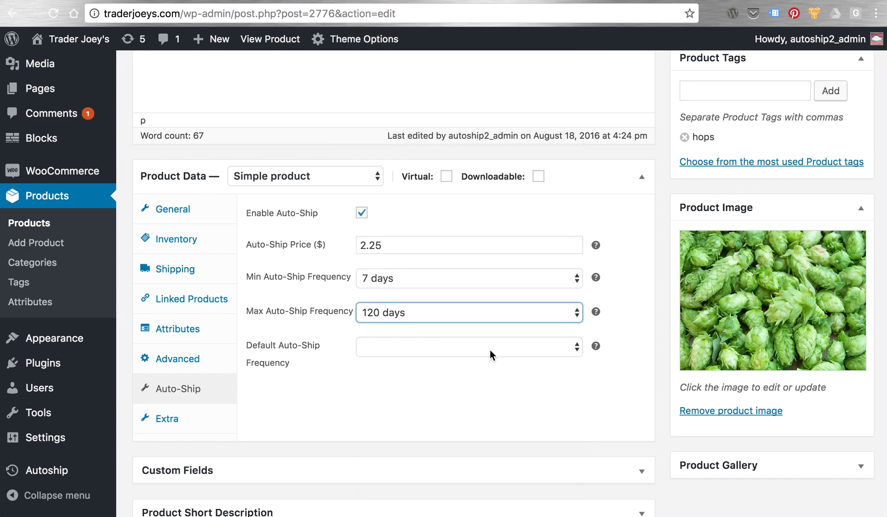
{"action": "left_click", "coordinate": [490, 350]}
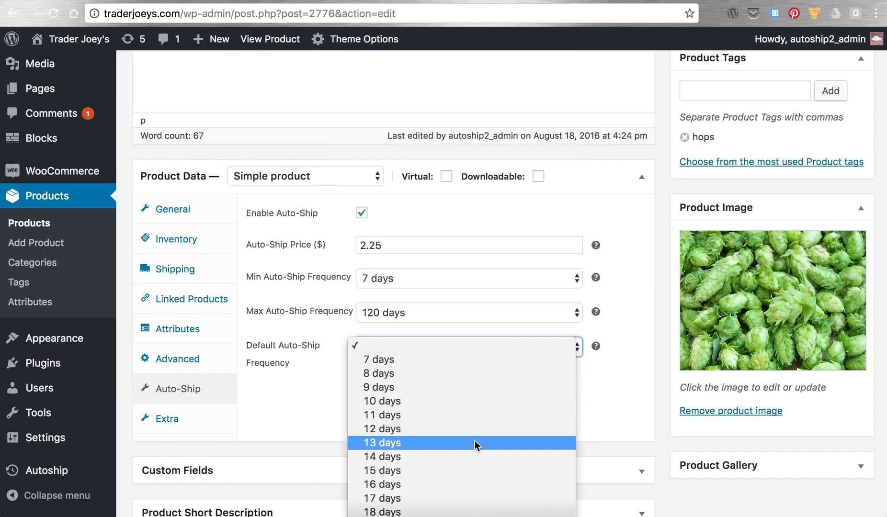
{"action": "left_click", "coordinate": [649, 401]}
{"action": "scroll", "coordinate": [650, 402], "scroll_direction": "up", "scroll_amount": 2}
{"action": "scroll", "coordinate": [650, 401], "scroll_direction": "up", "scroll_amount": 8}
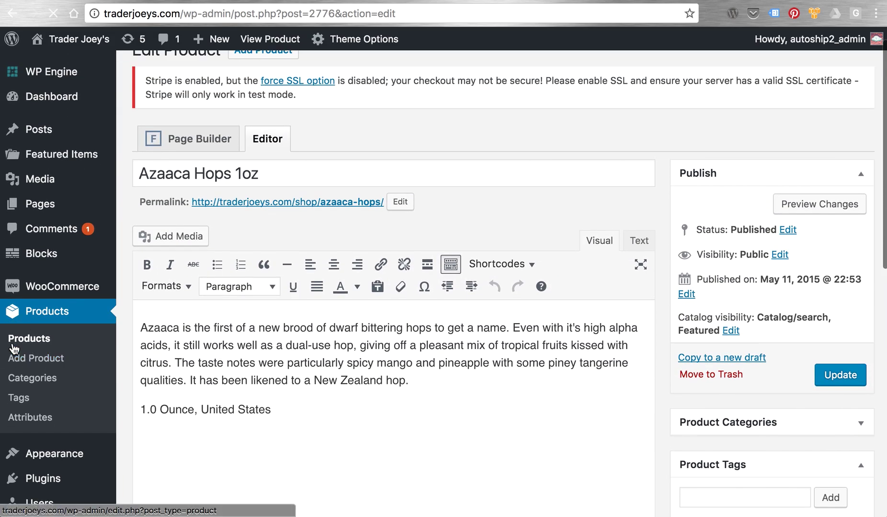
- Open German Pilsen Malt for editing and show its Auto-Ship frequency settings
{"action": "left_click", "coordinate": [14, 345]}
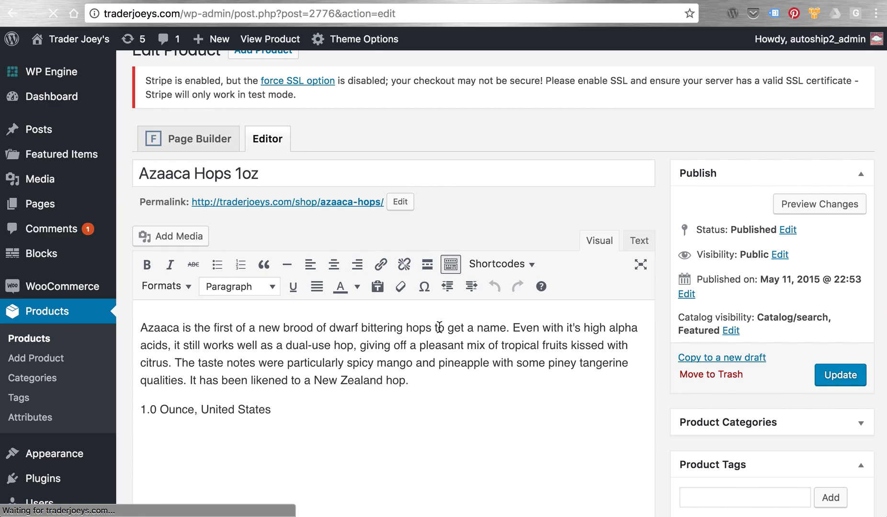
{"action": "scroll", "coordinate": [355, 348], "scroll_direction": "down", "scroll_amount": 8}
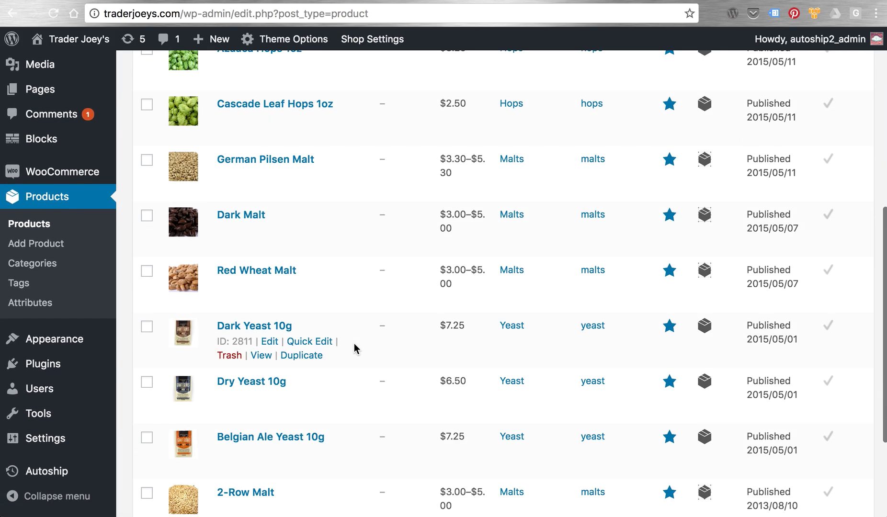
{"action": "left_click", "coordinate": [271, 175]}
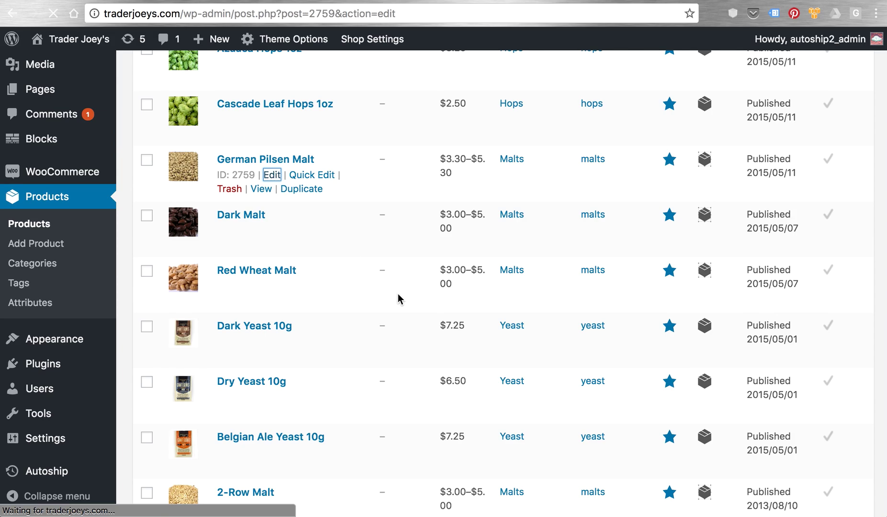
{"action": "scroll", "coordinate": [398, 297], "scroll_direction": "down", "scroll_amount": 8}
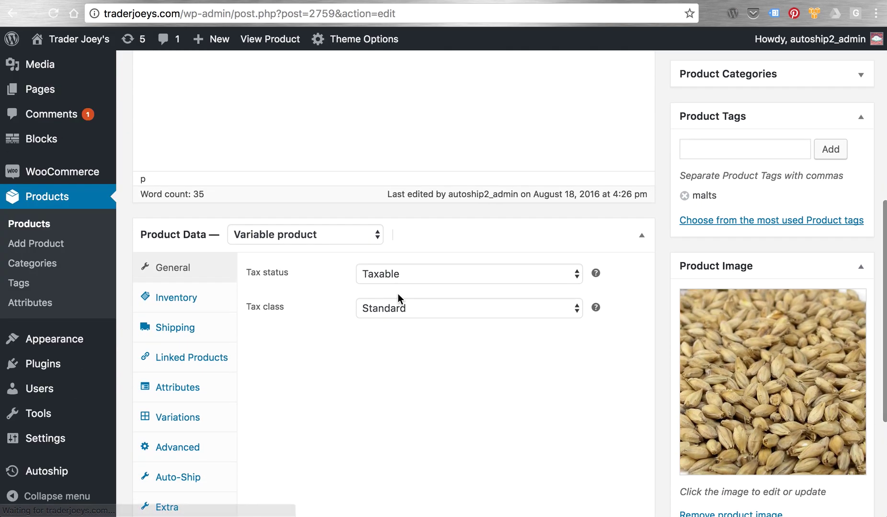
{"action": "scroll", "coordinate": [338, 378], "scroll_direction": "down", "scroll_amount": 5}
{"action": "left_click", "coordinate": [200, 359]}
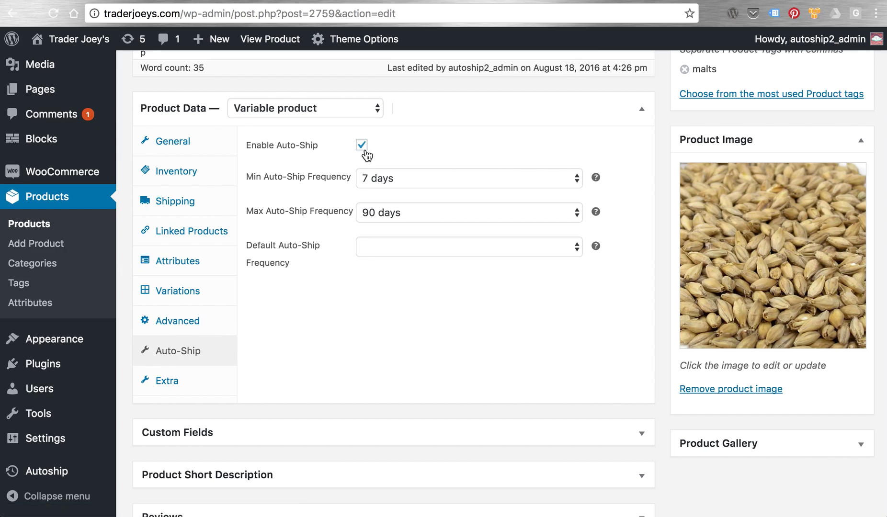
- Expand the milled 2 lbs variation #2765 and check its 2.30 Auto-Ship price
{"action": "left_click", "coordinate": [195, 300]}
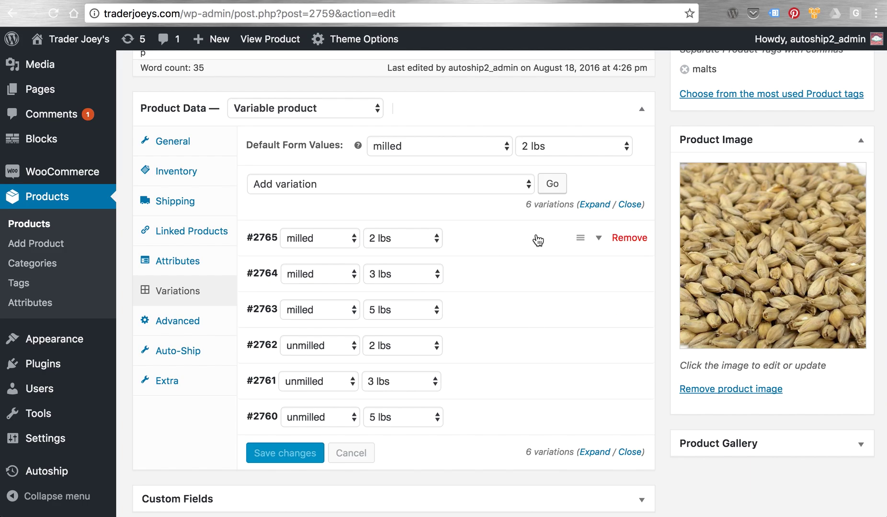
{"action": "left_click", "coordinate": [596, 239]}
{"action": "scroll", "coordinate": [522, 292], "scroll_direction": "down", "scroll_amount": 3}
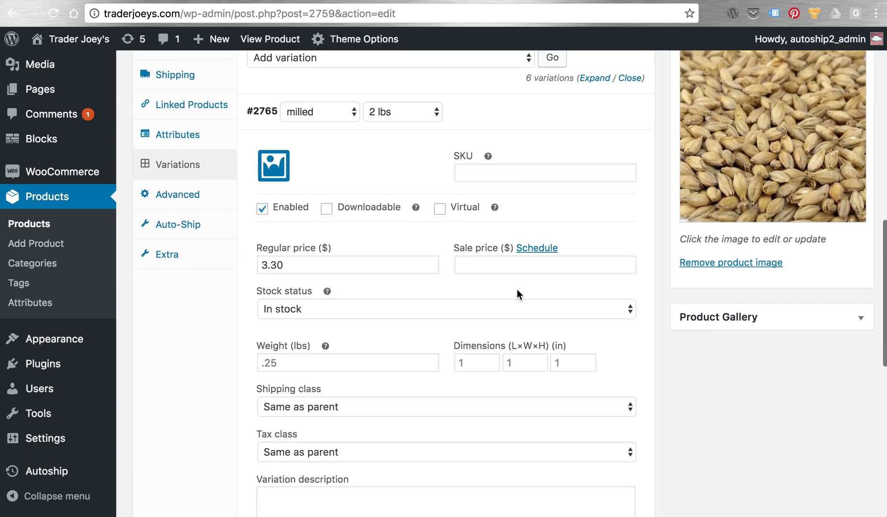
{"action": "scroll", "coordinate": [517, 289], "scroll_direction": "down", "scroll_amount": 5}
{"action": "left_click", "coordinate": [338, 368]}
{"action": "scroll", "coordinate": [716, 377], "scroll_direction": "up", "scroll_amount": 3}
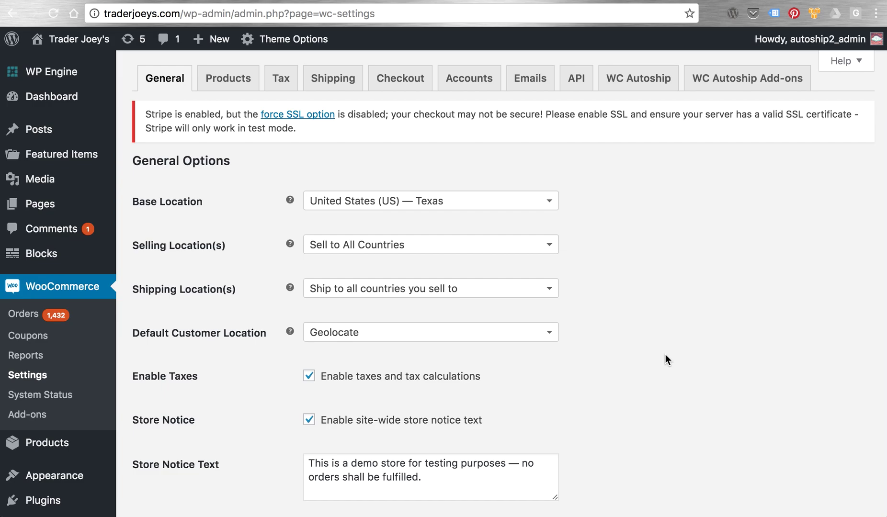
- Show WooCommerce's Checkout settings down to the Payment Gateways table with wc_autoship_paypal and stripe enabled
{"action": "scroll", "coordinate": [625, 152], "scroll_direction": "down", "scroll_amount": 4}
{"action": "scroll", "coordinate": [626, 152], "scroll_direction": "up", "scroll_amount": 5}
{"action": "scroll", "coordinate": [626, 153], "scroll_direction": "down", "scroll_amount": 5}
{"action": "scroll", "coordinate": [625, 154], "scroll_direction": "up", "scroll_amount": 5}
{"action": "left_click", "coordinate": [421, 84]}
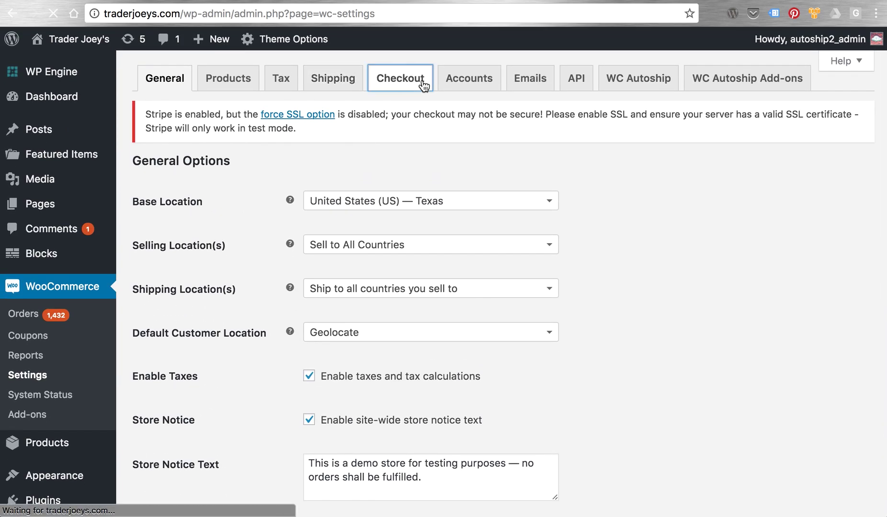
{"action": "scroll", "coordinate": [708, 301], "scroll_direction": "down", "scroll_amount": 7}
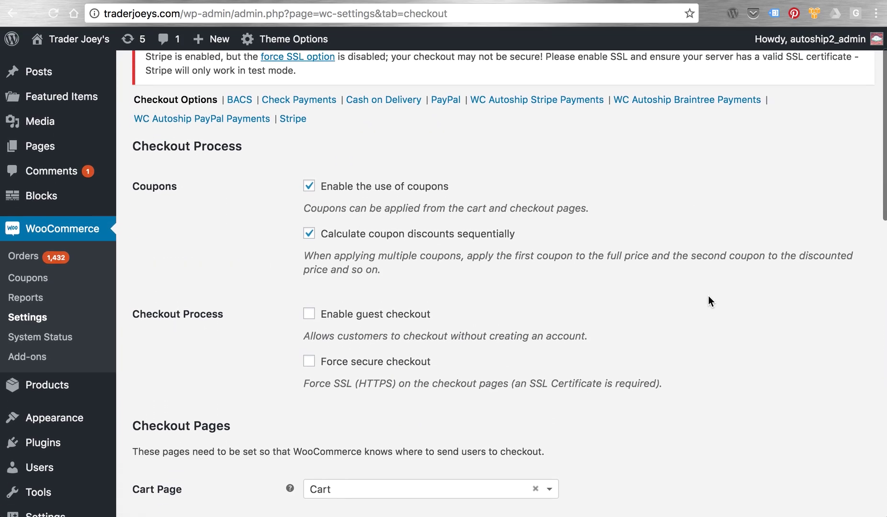
{"action": "scroll", "coordinate": [708, 296], "scroll_direction": "down", "scroll_amount": 10}
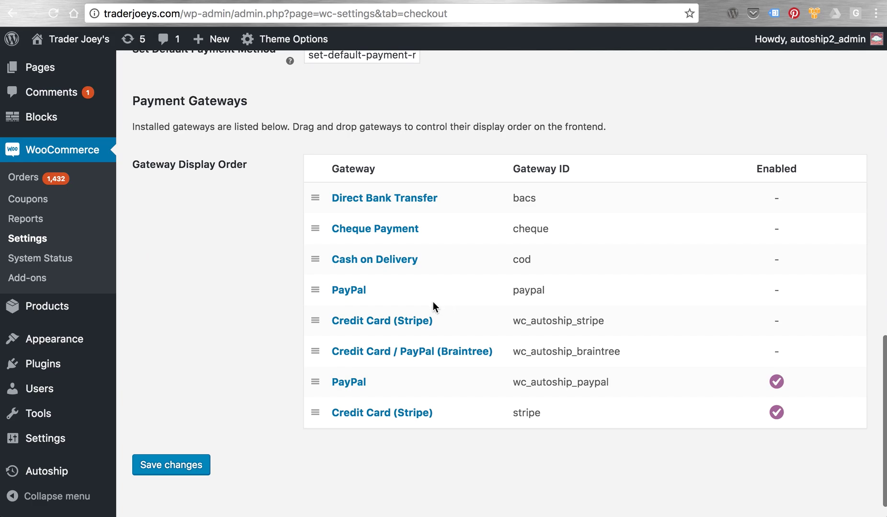
- Scroll through WC Autoship's Autoship Settings, Emails and Hooks sections, then move on to Add-ons
{"action": "left_click", "coordinate": [430, 415]}
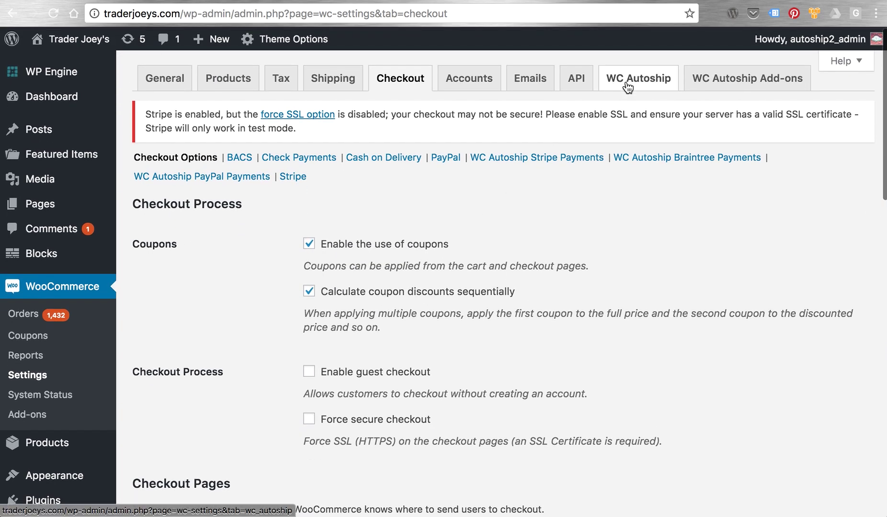
{"action": "left_click", "coordinate": [626, 84]}
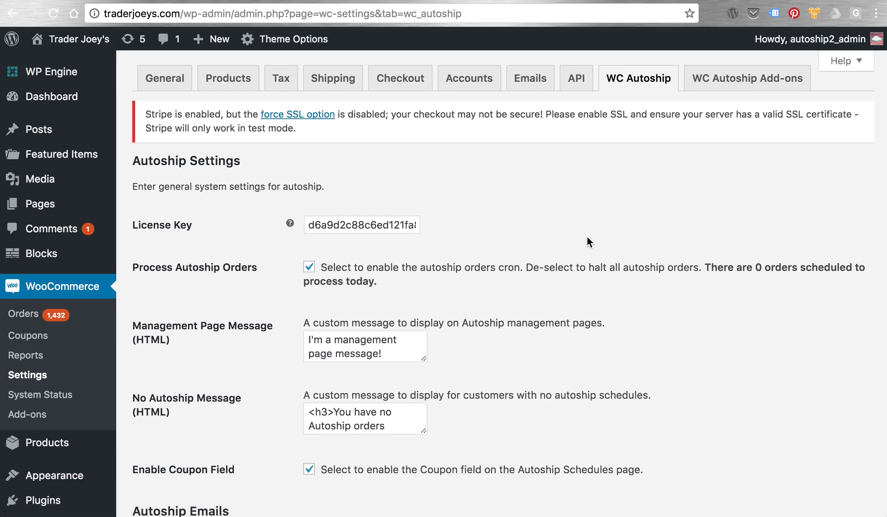
{"action": "scroll", "coordinate": [622, 255], "scroll_direction": "down", "scroll_amount": 5}
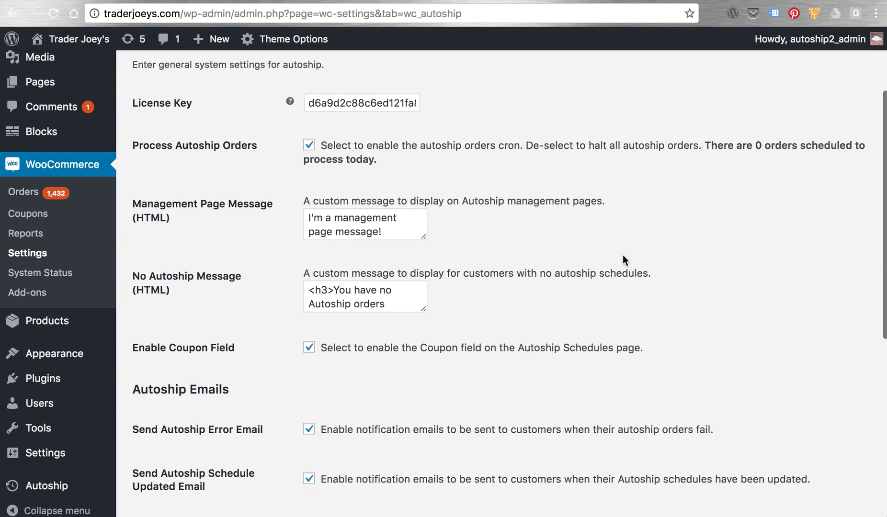
{"action": "scroll", "coordinate": [761, 254], "scroll_direction": "down", "scroll_amount": 7}
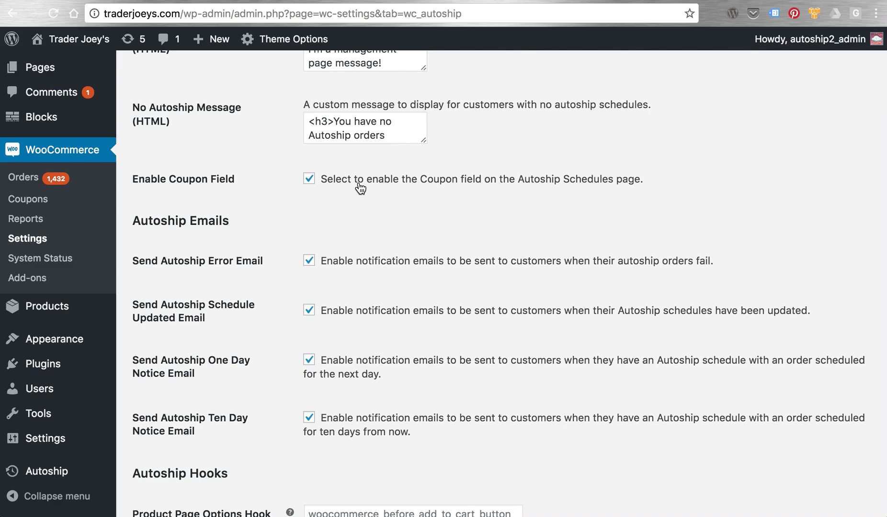
{"action": "scroll", "coordinate": [411, 192], "scroll_direction": "down", "scroll_amount": 3}
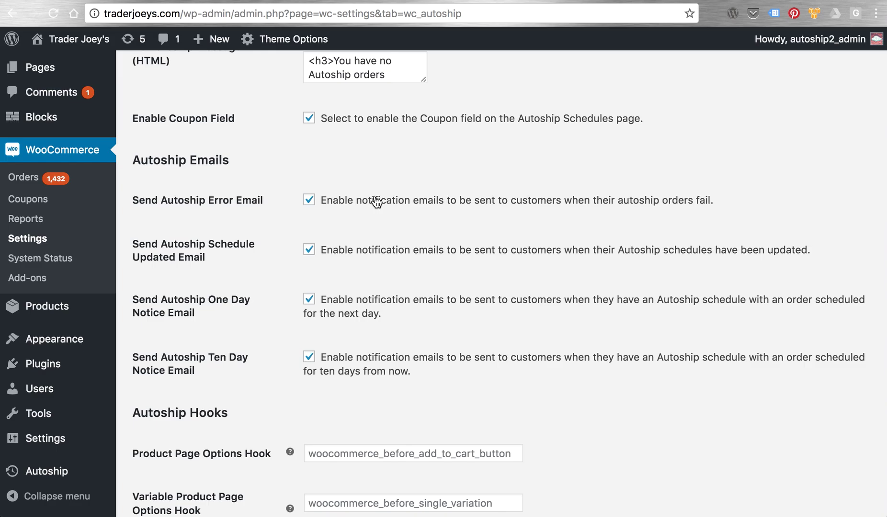
{"action": "scroll", "coordinate": [464, 229], "scroll_direction": "down", "scroll_amount": 1}
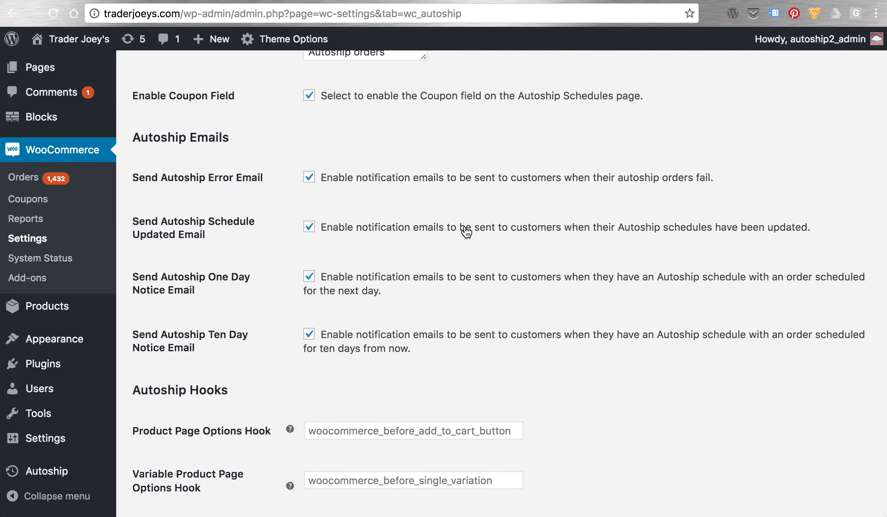
{"action": "scroll", "coordinate": [516, 262], "scroll_direction": "down", "scroll_amount": 4}
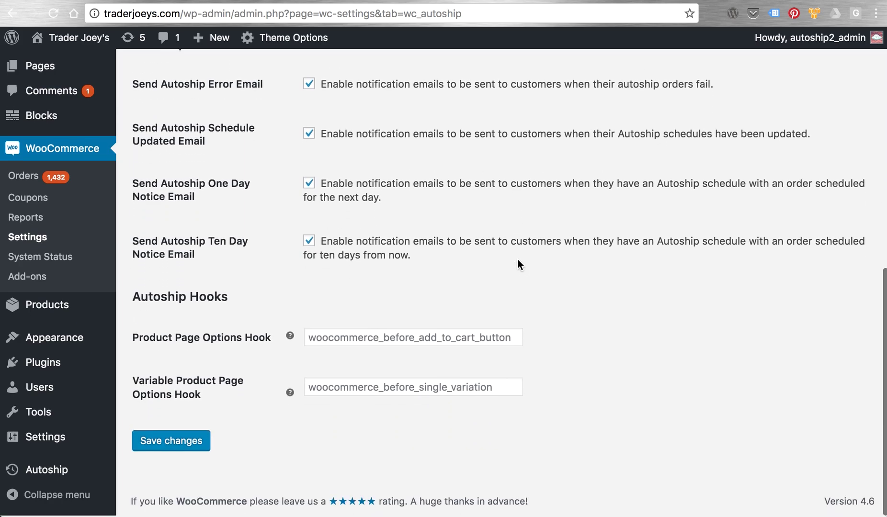
{"action": "scroll", "coordinate": [356, 208], "scroll_direction": "up", "scroll_amount": 6}
{"action": "left_click", "coordinate": [723, 83]}
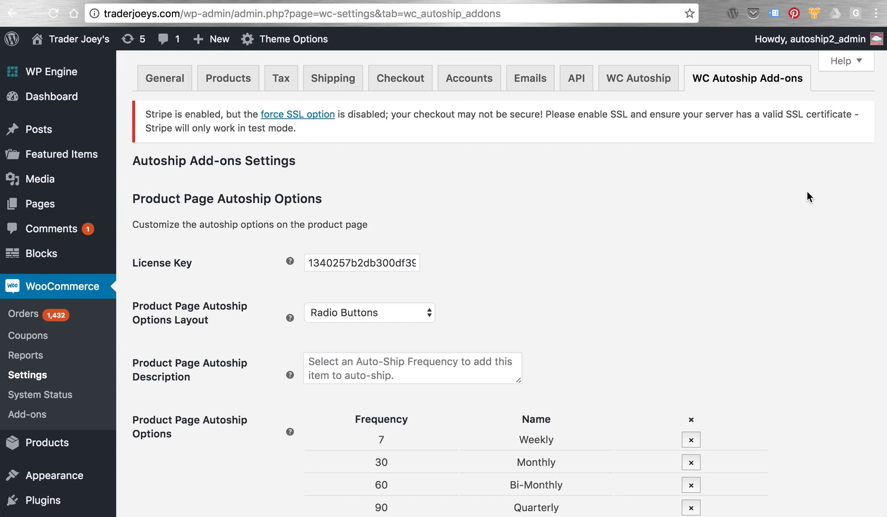
- Scroll to the Product Page Autoship Options: 7 Weekly, 30 Monthly, 60 Bi-Monthly, 90 Quarterly
{"action": "scroll", "coordinate": [808, 191], "scroll_direction": "down", "scroll_amount": 4}
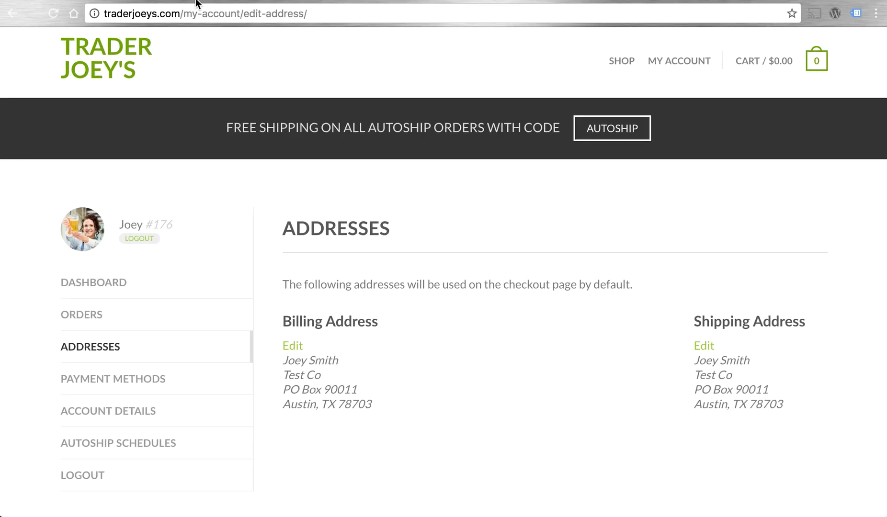
- View the wooautoship.com All Downloads listing, then open the Trader Joey's live demo store
{"action": "left_click", "coordinate": [144, 2]}
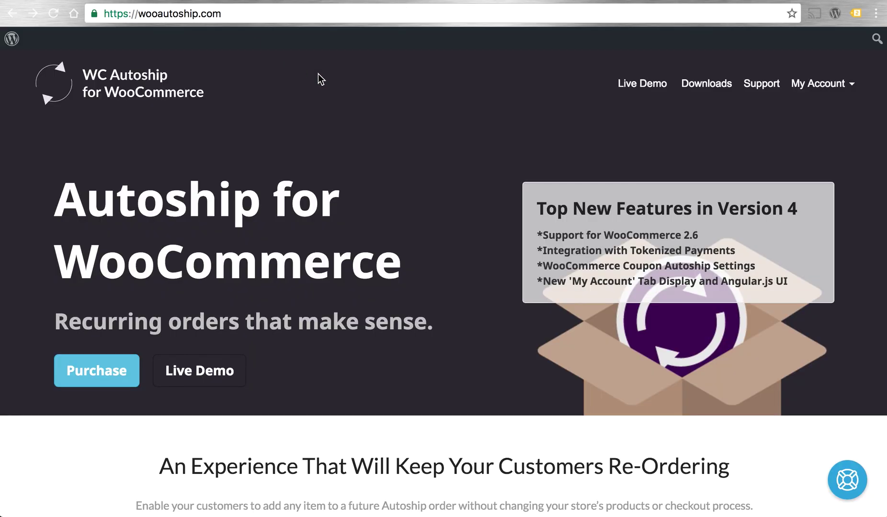
{"action": "left_click", "coordinate": [712, 92]}
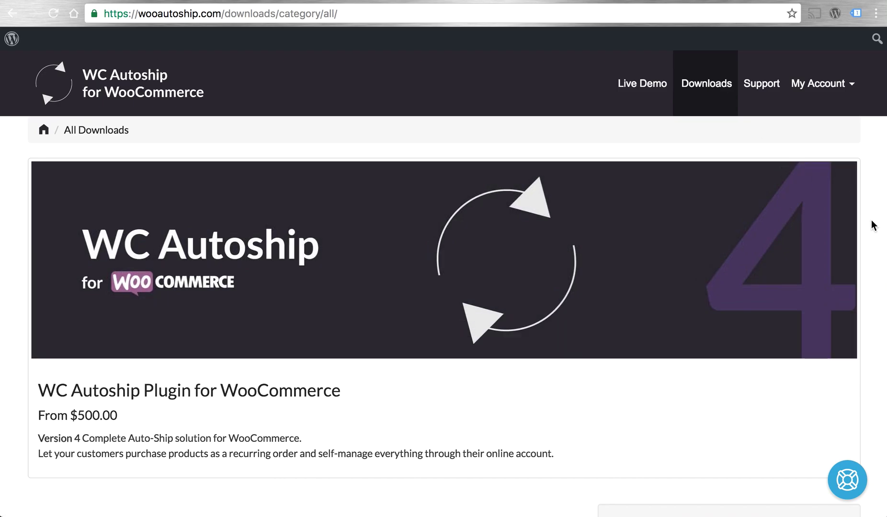
{"action": "left_click", "coordinate": [620, 97]}
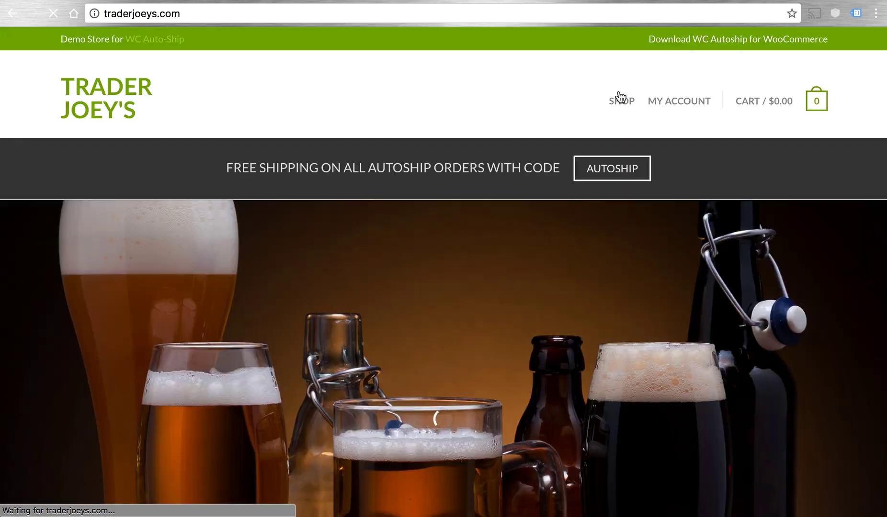